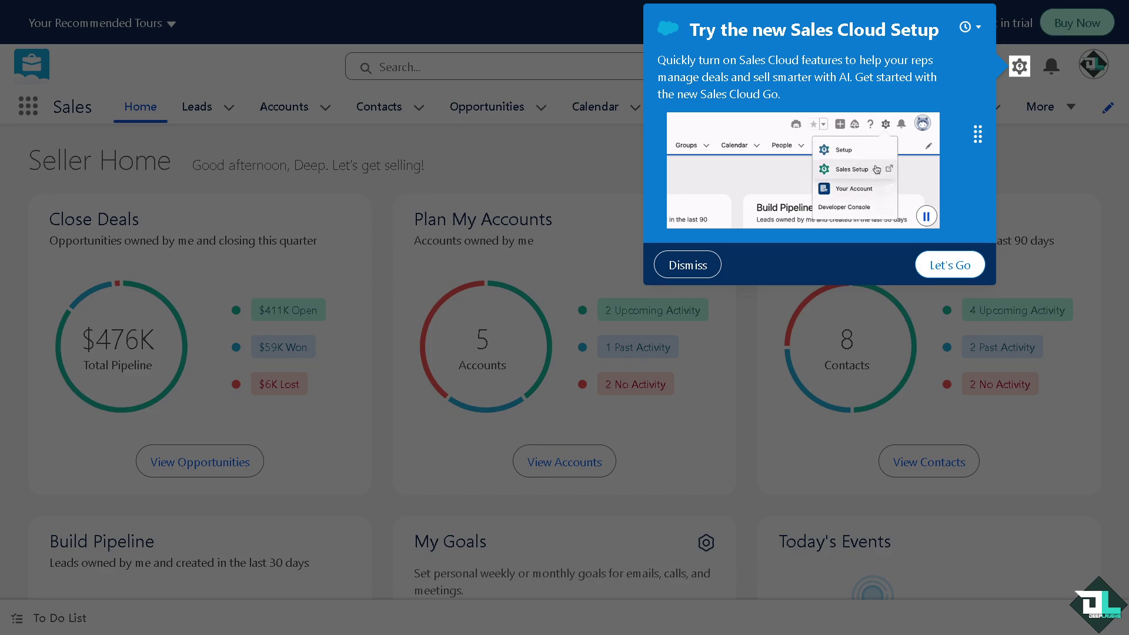
# Dismiss the new Sales Cloud Setup announcement and open the main Setup area.
pyautogui.click(687, 265)
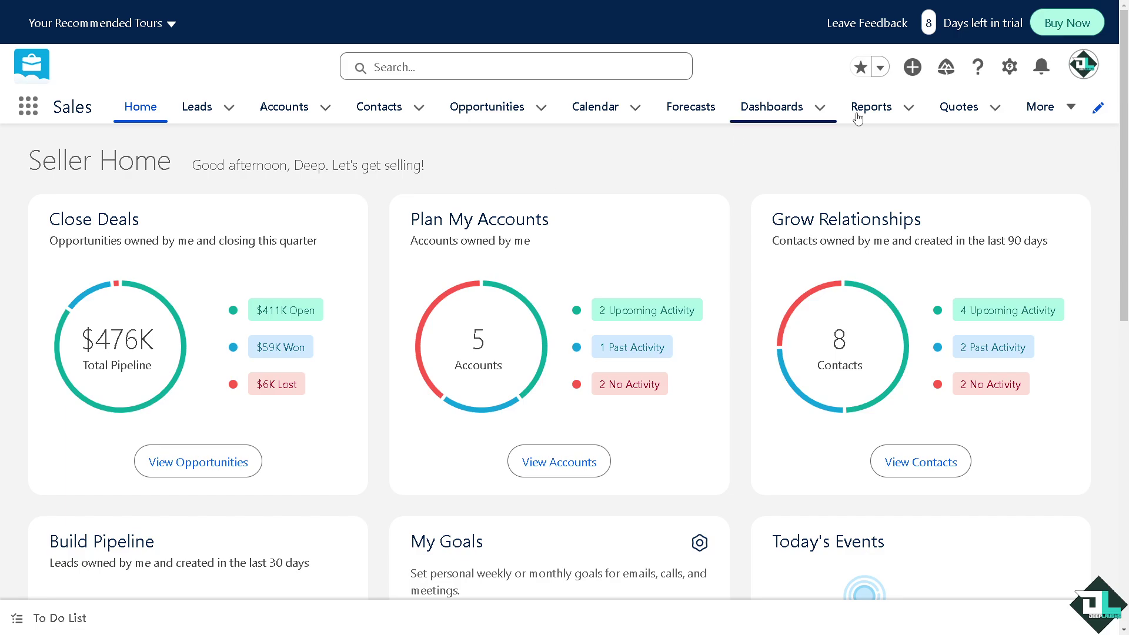
pyautogui.click(1009, 67)
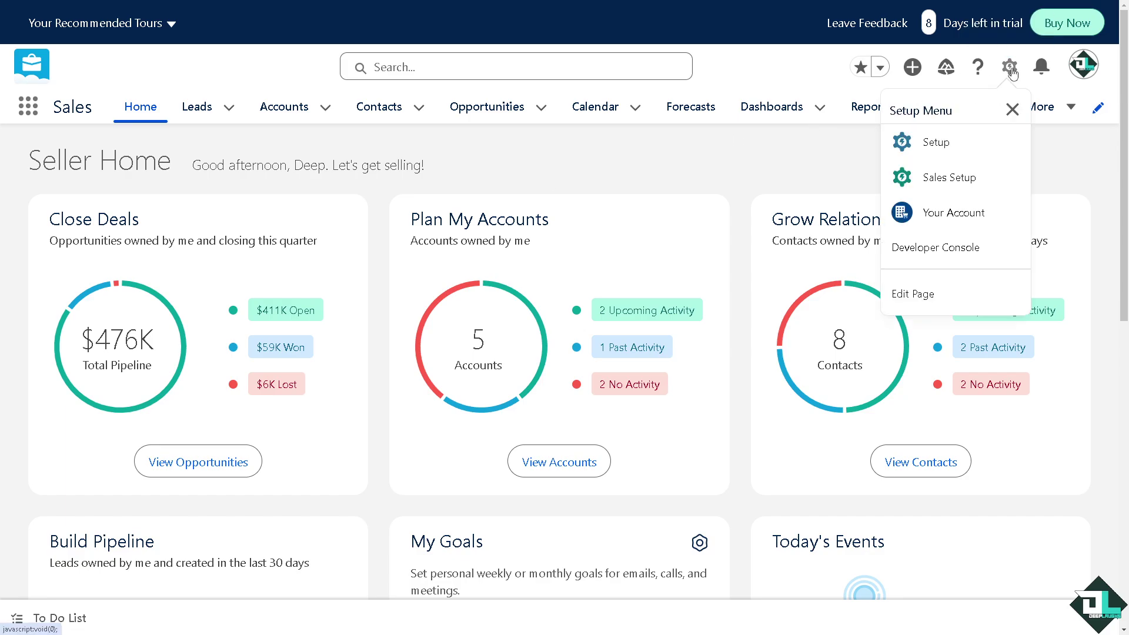
pyautogui.click(962, 147)
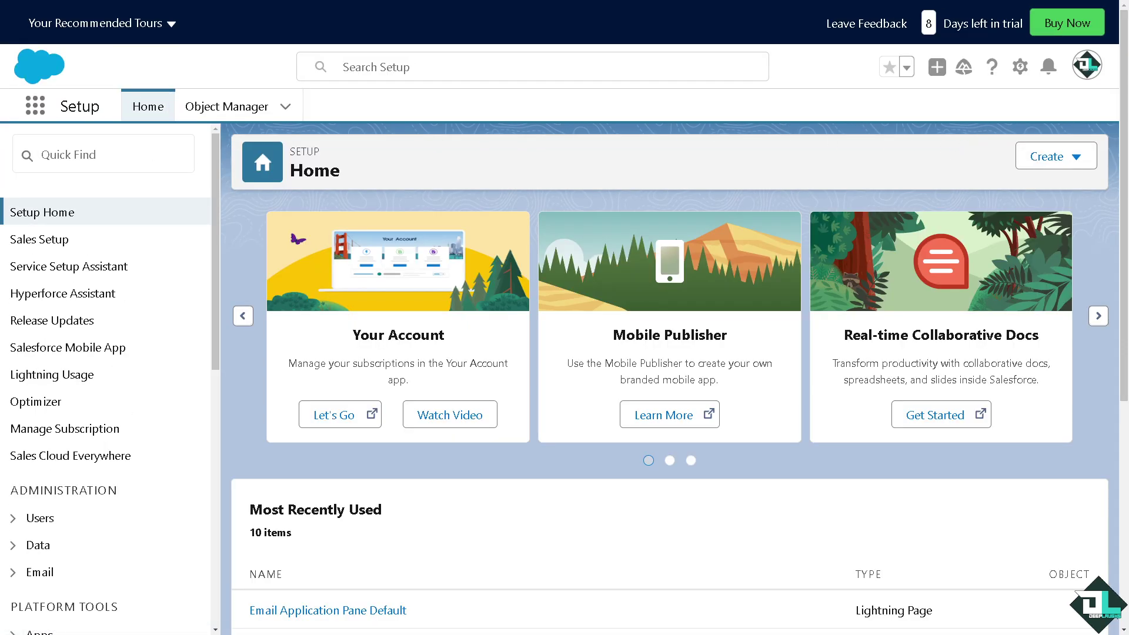
# Find the setup pages matching "Outbound" and open Outbound Change Sets.
pyautogui.click(104, 156)
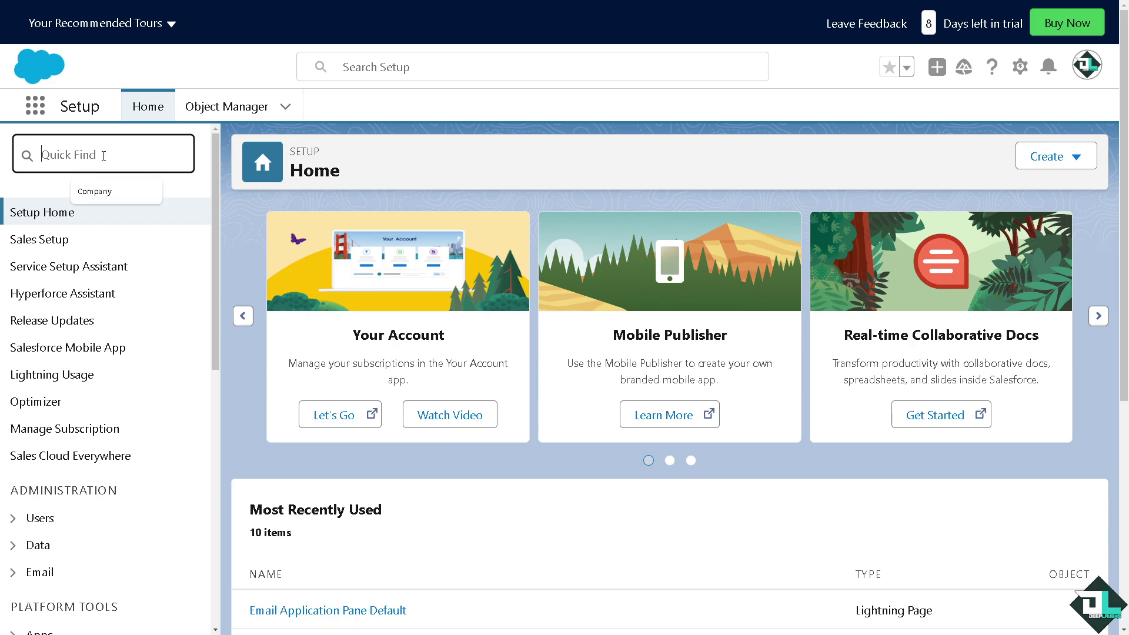
pyautogui.write('O')
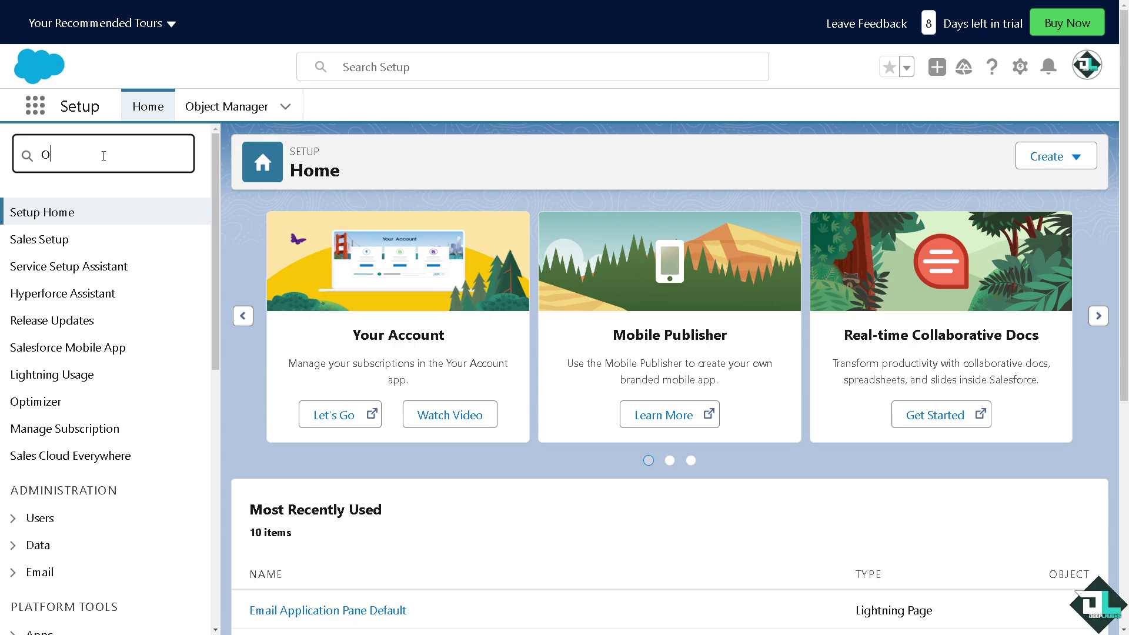
pyautogui.write('utboun')
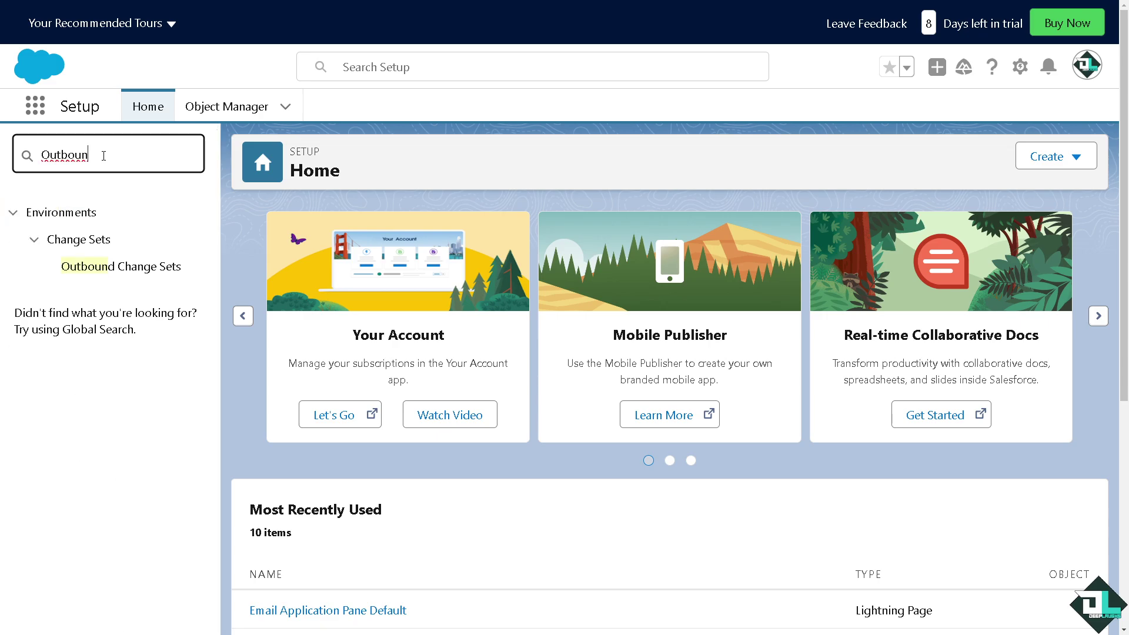
pyautogui.write('d mes')
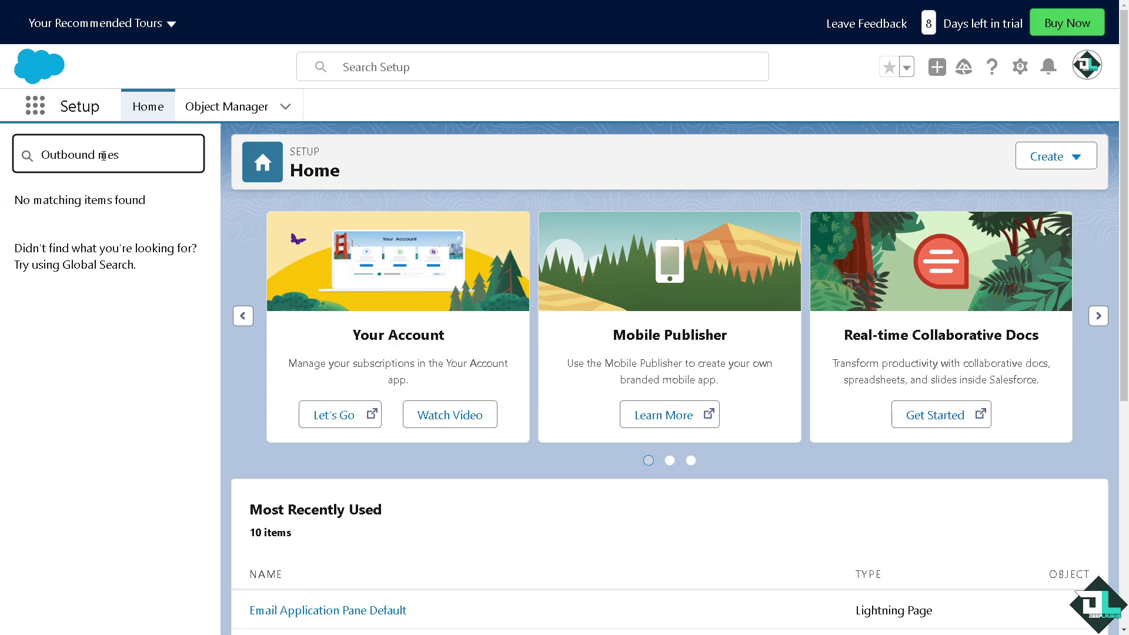
pyautogui.write('sage')
pyautogui.press('BackSpace')
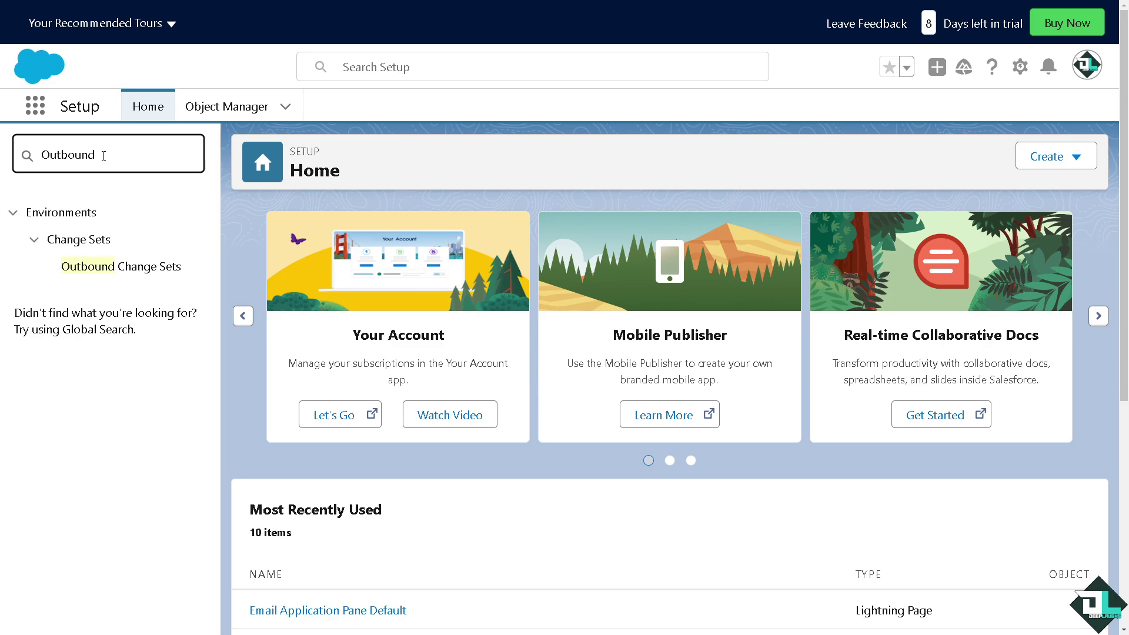
pyautogui.click(103, 270)
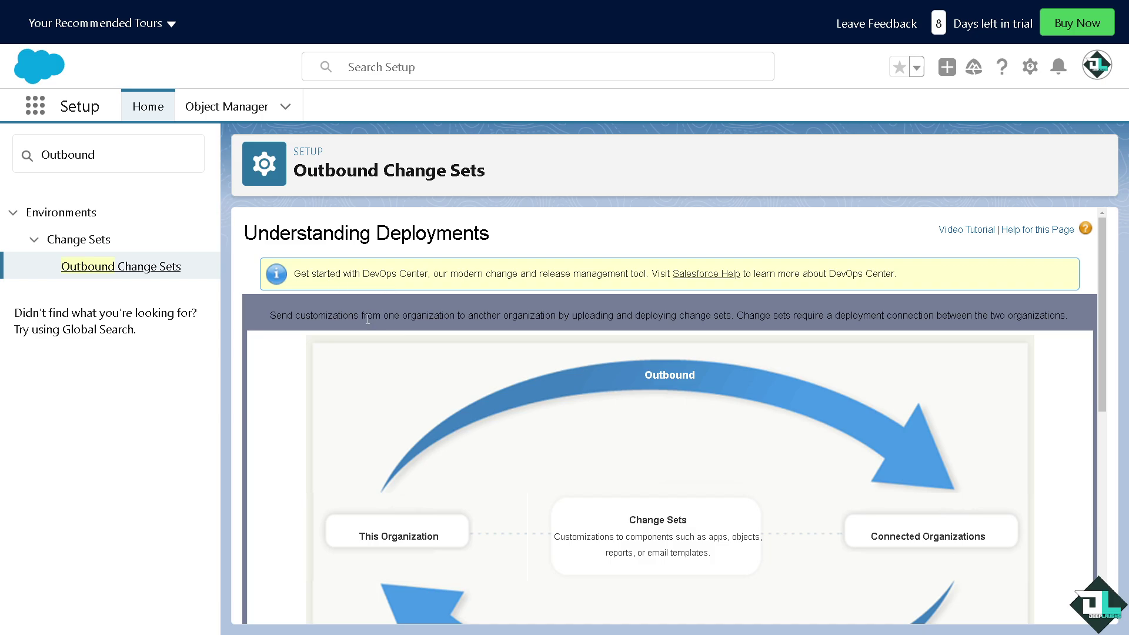
# Read the Understanding Deployments introduction, examining the outbound/inbound diagram and the notes on change sets and deployment connections.
pyautogui.scroll(-1, 377, 302)
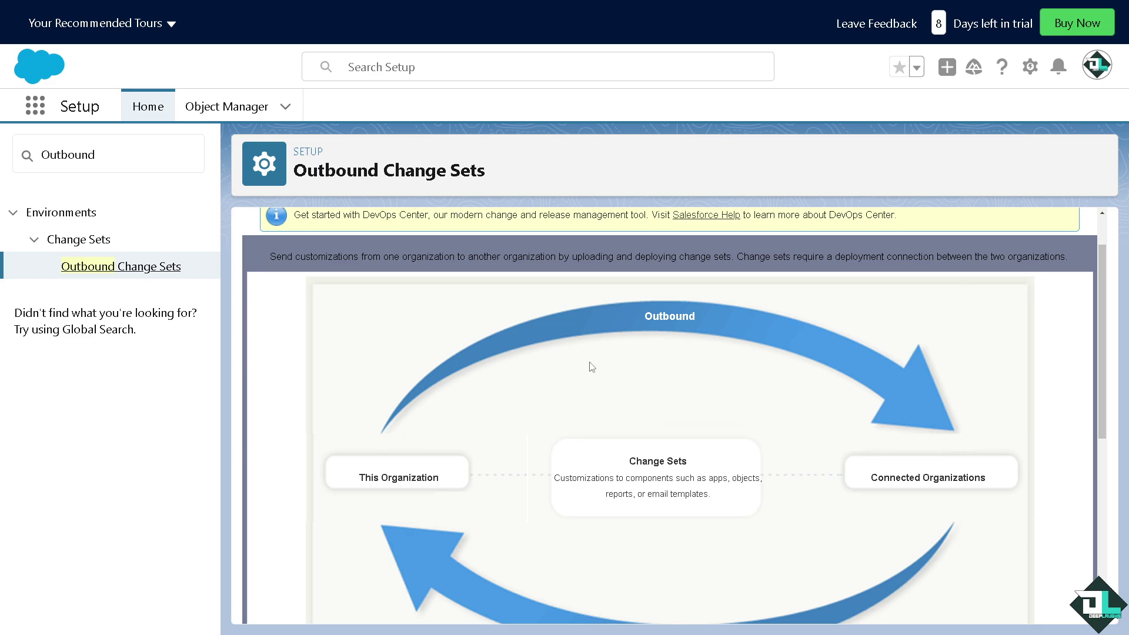
pyautogui.scroll(-5, 500, 369)
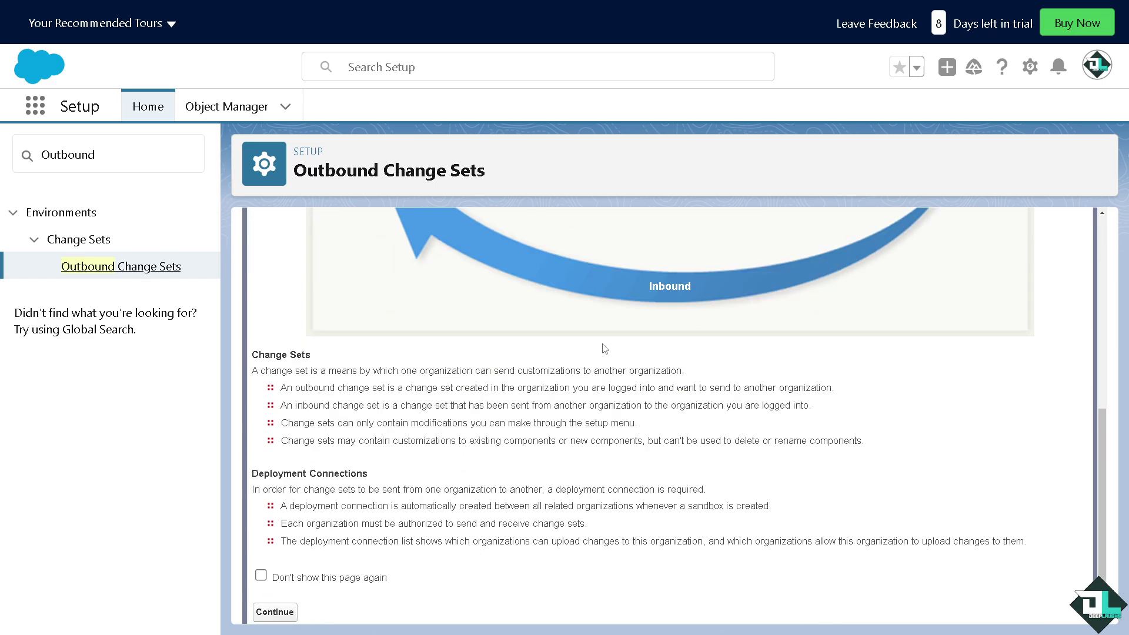
pyautogui.scroll(3, 594, 453)
pyautogui.scroll(3, 592, 453)
pyautogui.scroll(-3, 536, 499)
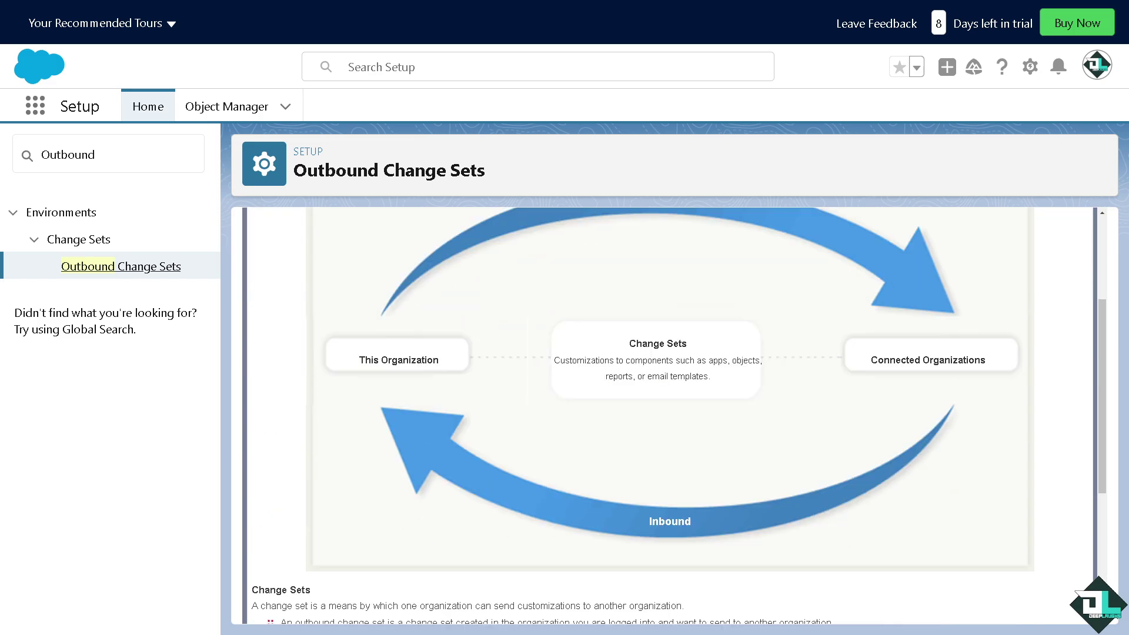
pyautogui.scroll(1, 721, 281)
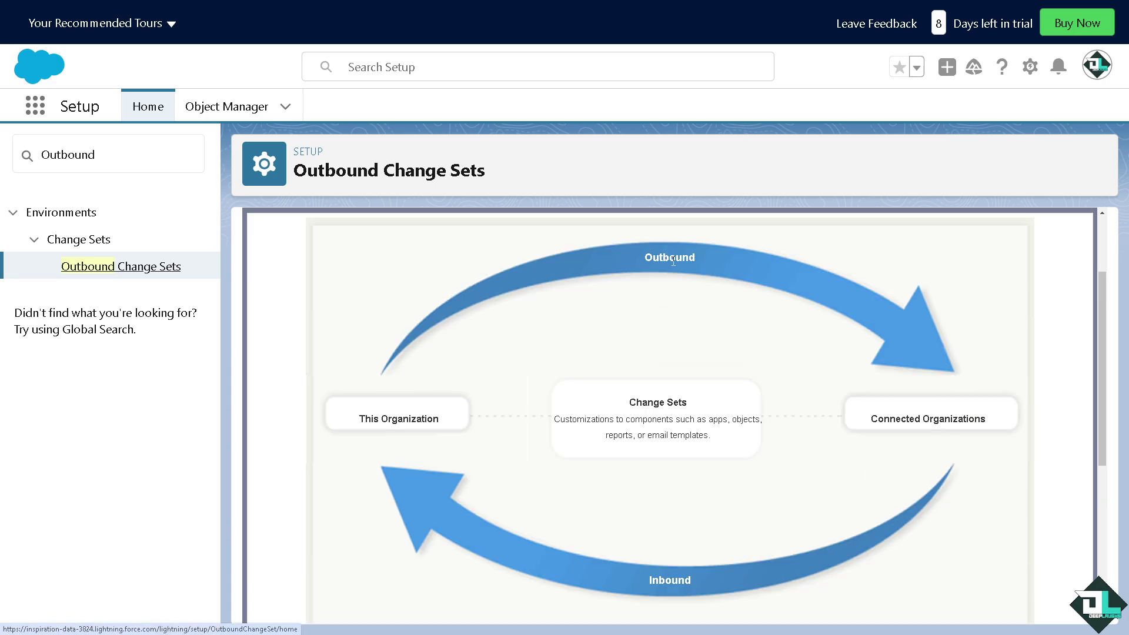
pyautogui.scroll(-5, 670, 276)
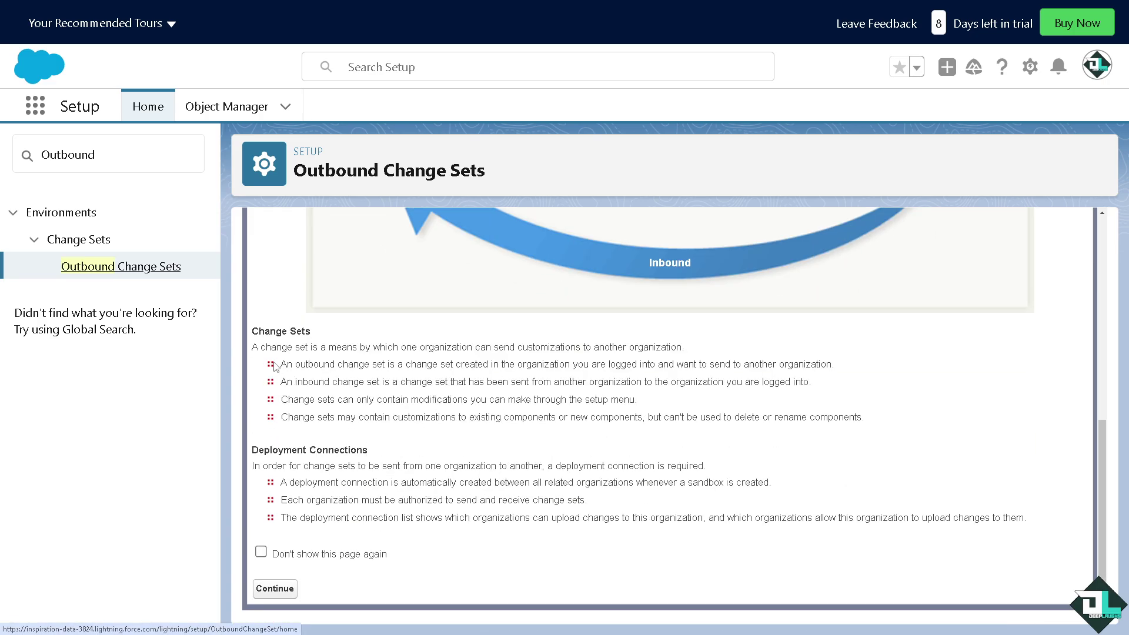
pyautogui.moveTo(258, 330); pyautogui.dragTo(323, 331)
pyautogui.click(323, 353)
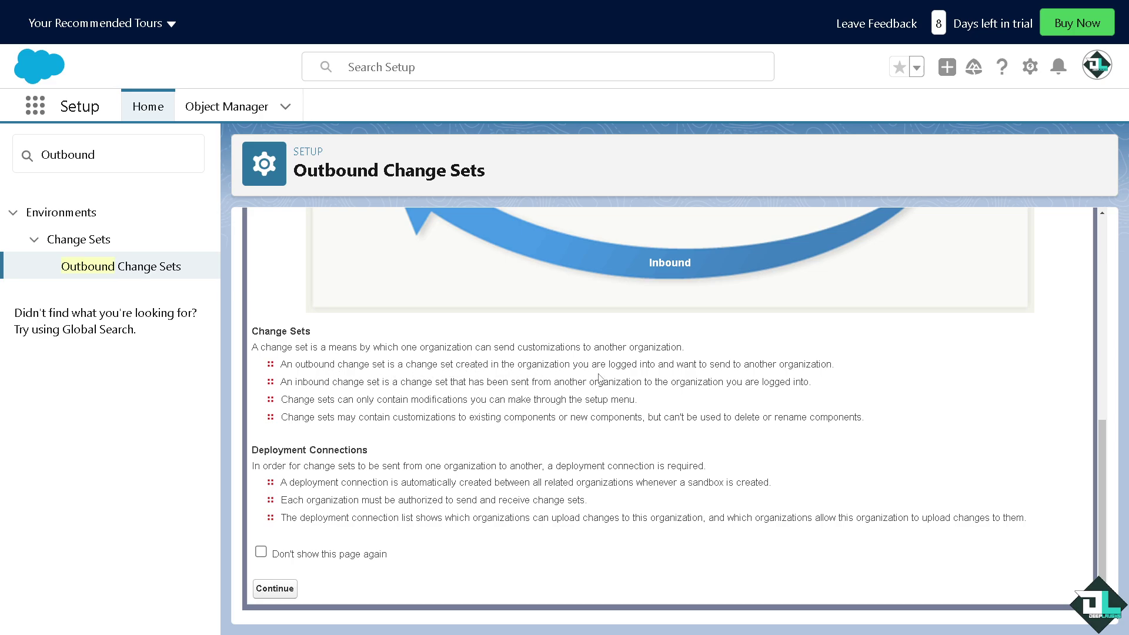
# Continue past the introduction and save a new change set named DeepLaughsOutbound with the description "how to trigger salesforce outbound message".
pyautogui.click(274, 589)
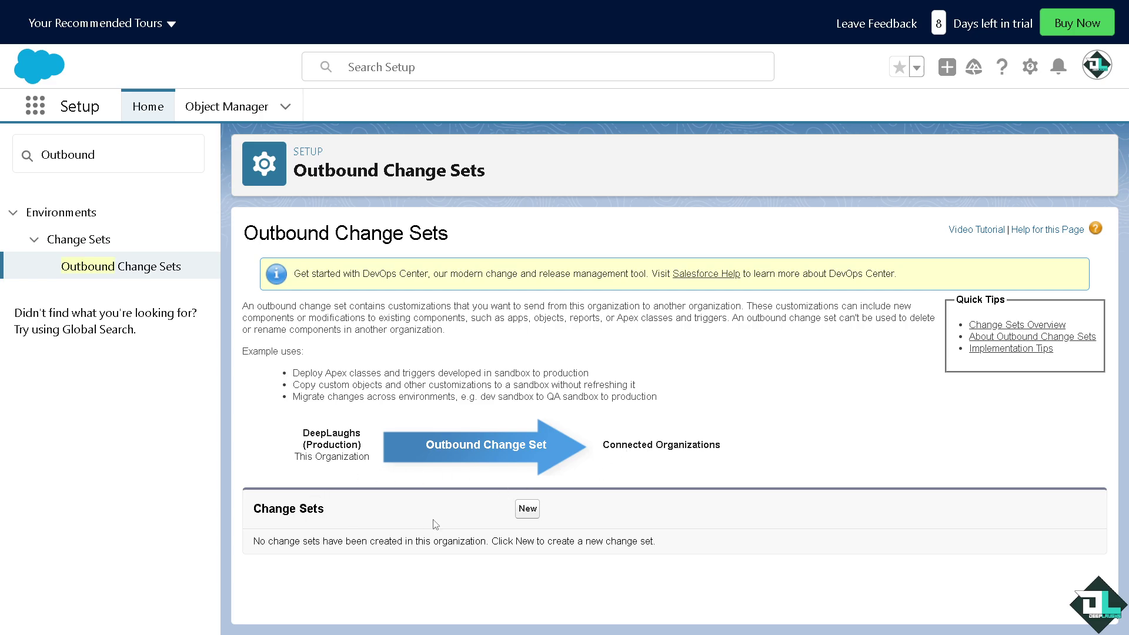
pyautogui.click(527, 509)
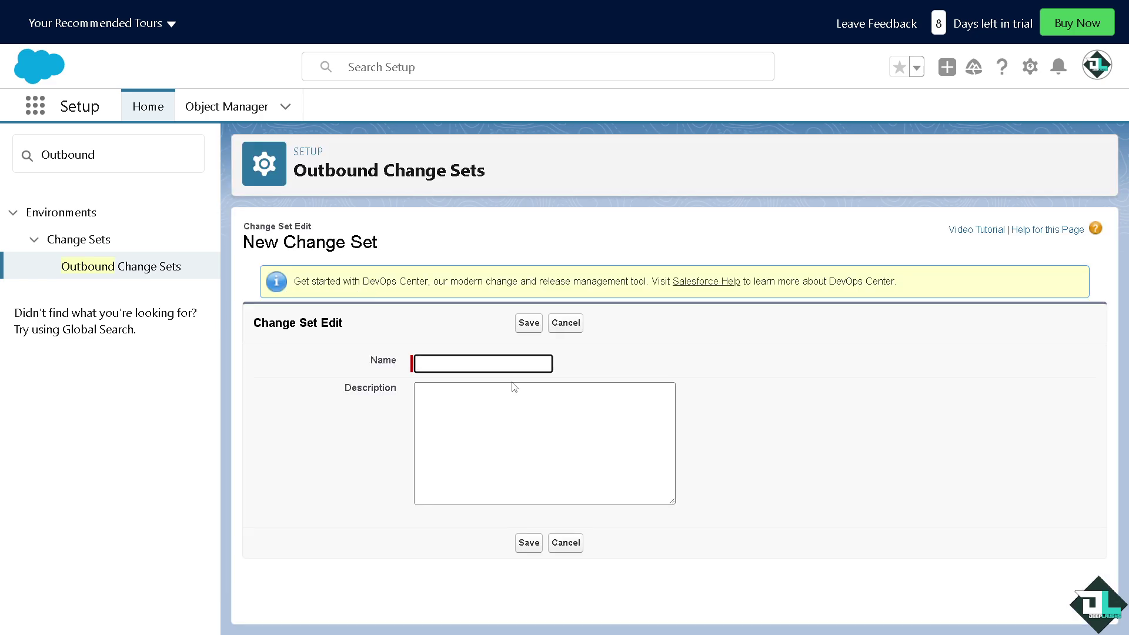
pyautogui.write('DeepLaughsOutboun')
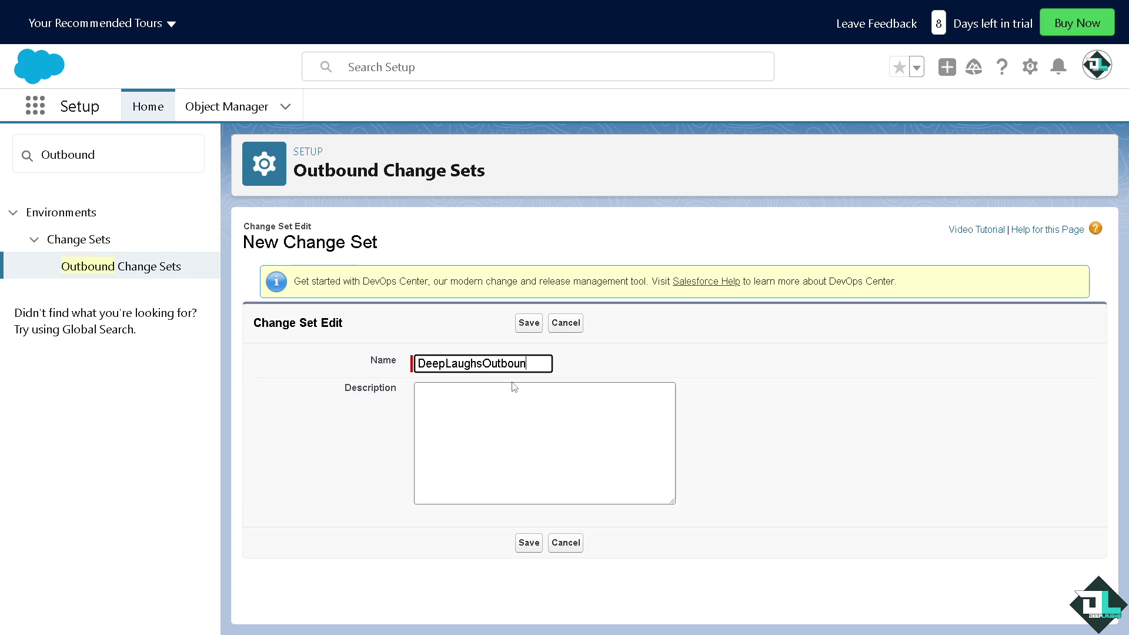
pyautogui.write('d')
pyautogui.click(451, 415)
pyautogui.write('how to trigger salesforce outbound message')
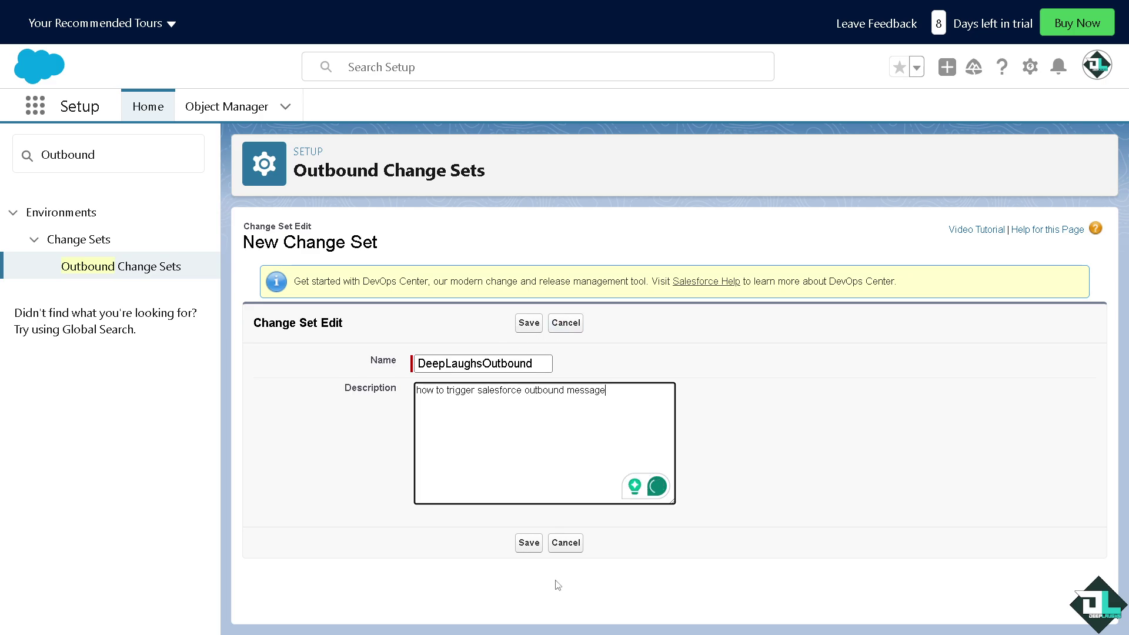
pyautogui.click(529, 542)
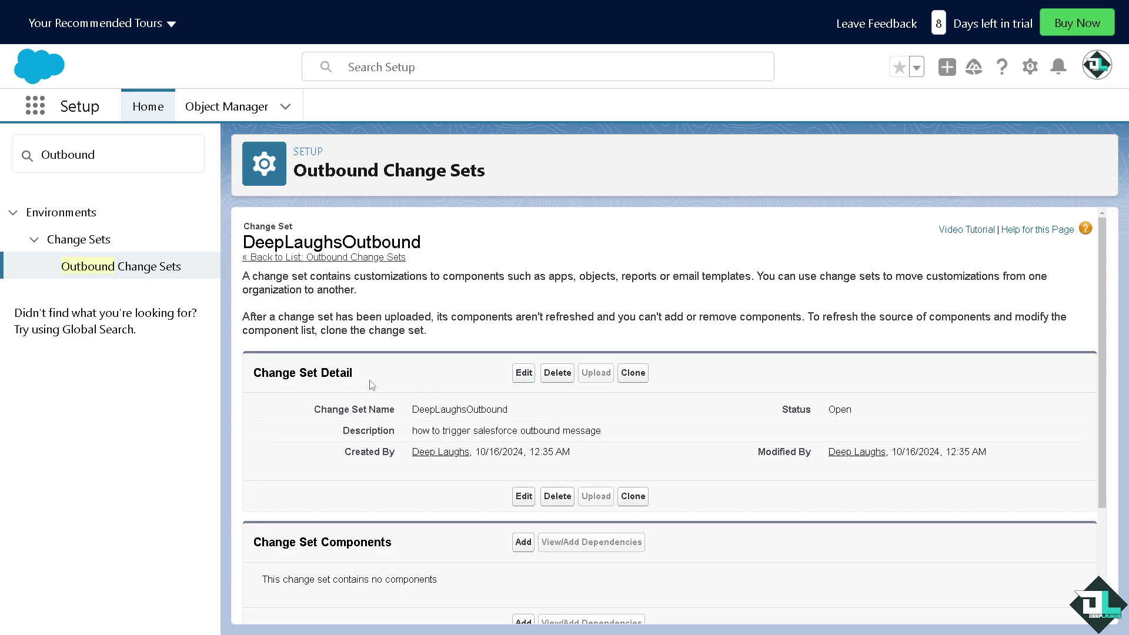
# Look over the change set's component and profile sections, find the setup pages matching "Workf", and open Email Alerts under Workflow Actions.
pyautogui.scroll(-2, 412, 494)
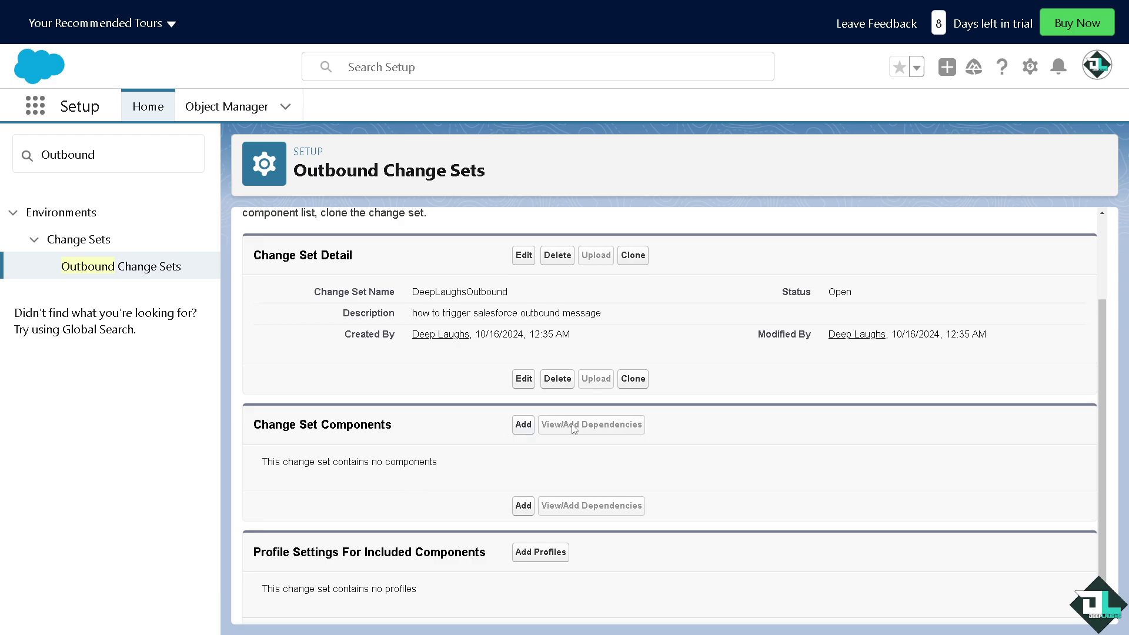
pyautogui.scroll(-1, 446, 507)
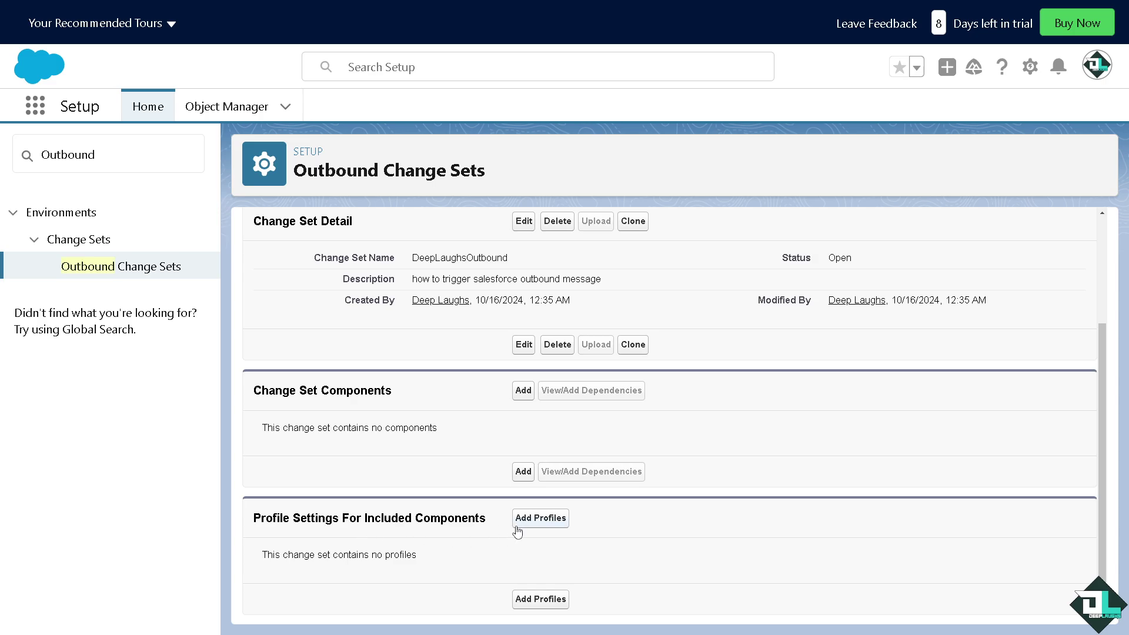
pyautogui.scroll(3, 565, 531)
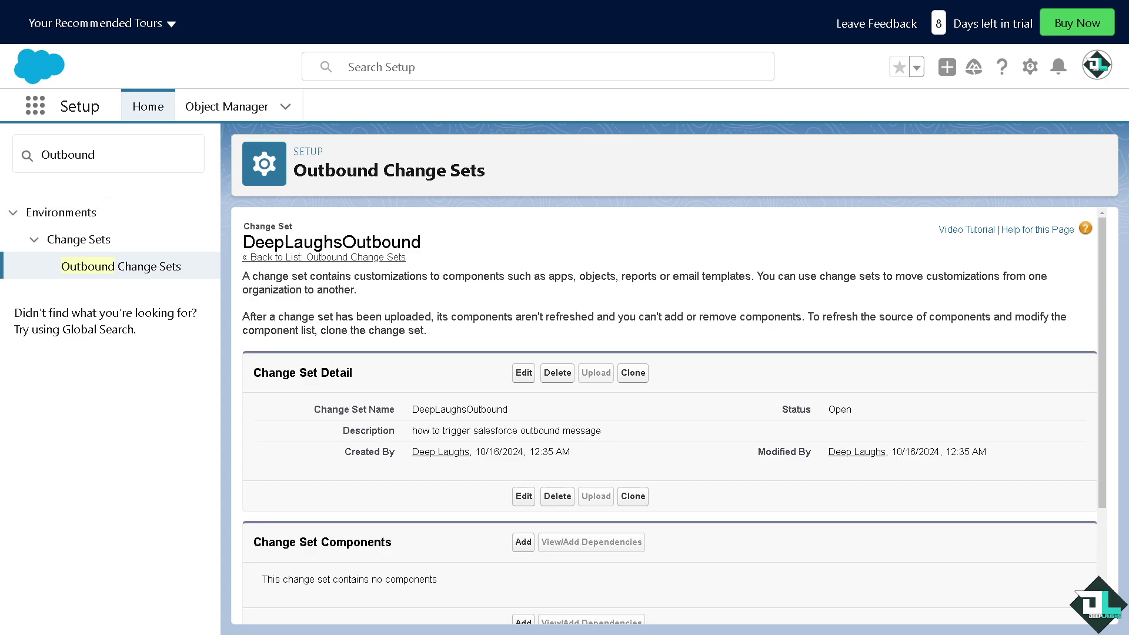
pyautogui.moveTo(97, 155); pyautogui.dragTo(40, 161)
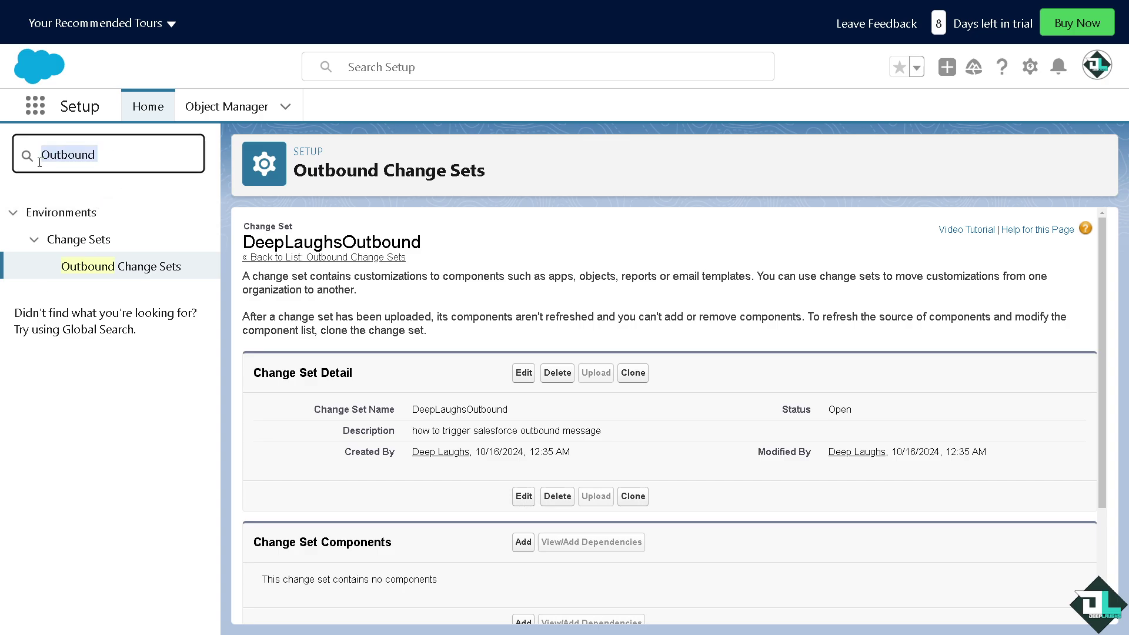
pyautogui.write('Work')
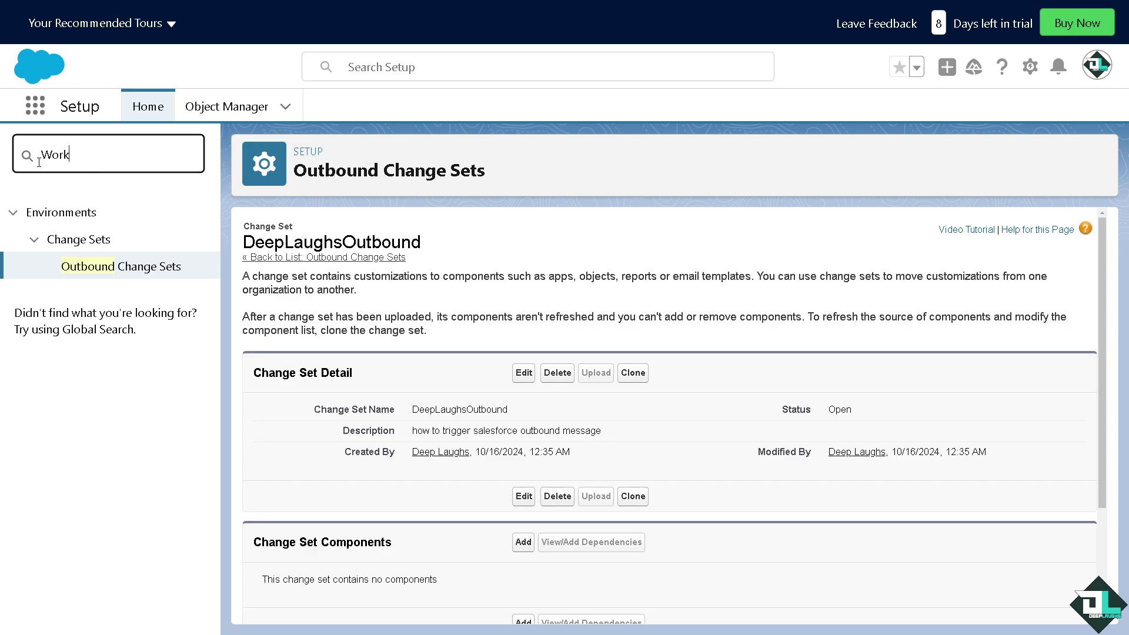
pyautogui.write('f')
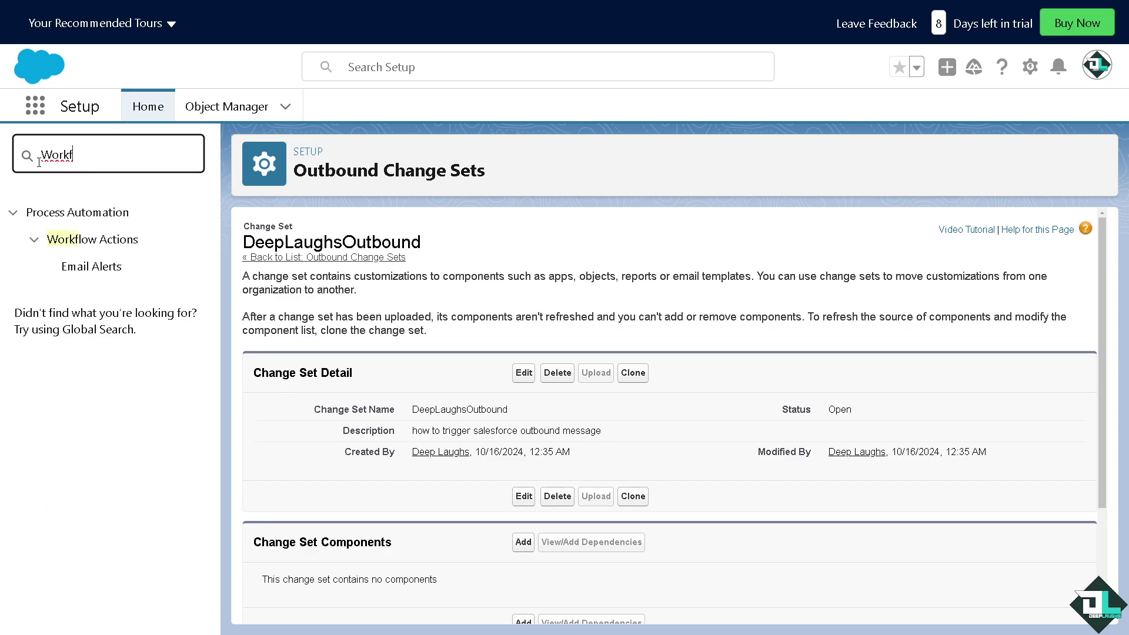
pyautogui.click(124, 274)
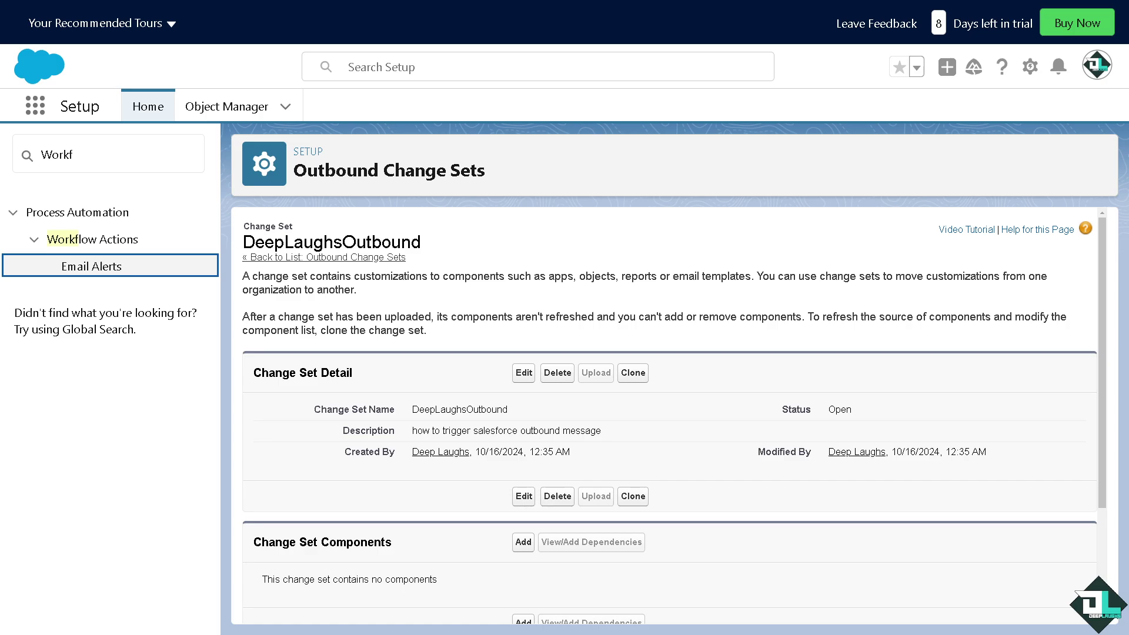
pyautogui.click(117, 245)
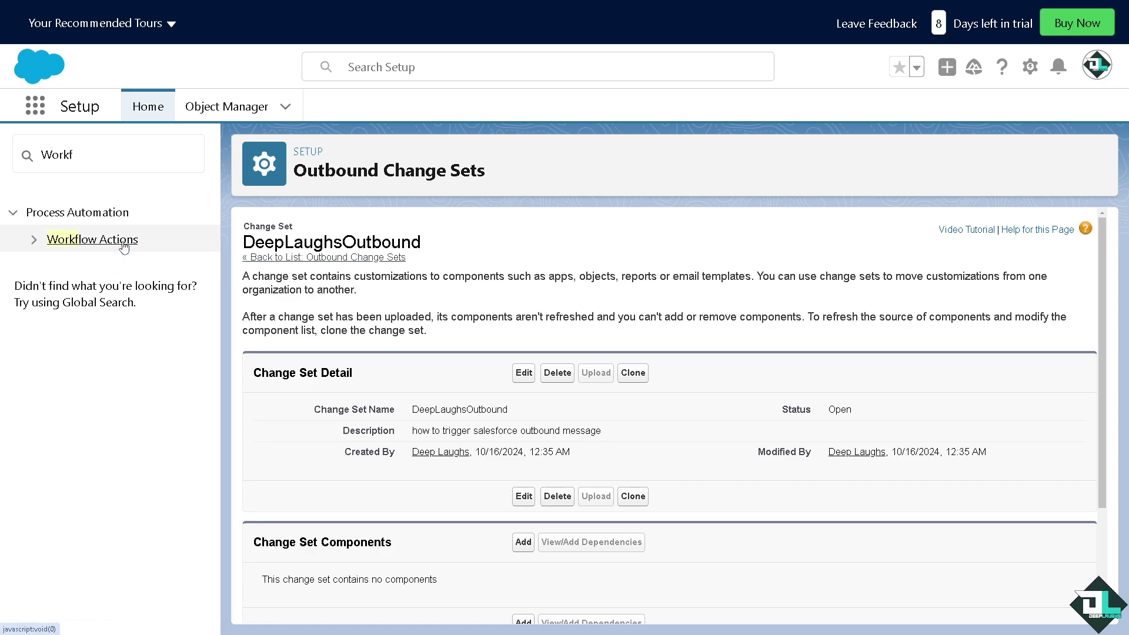
pyautogui.click(84, 260)
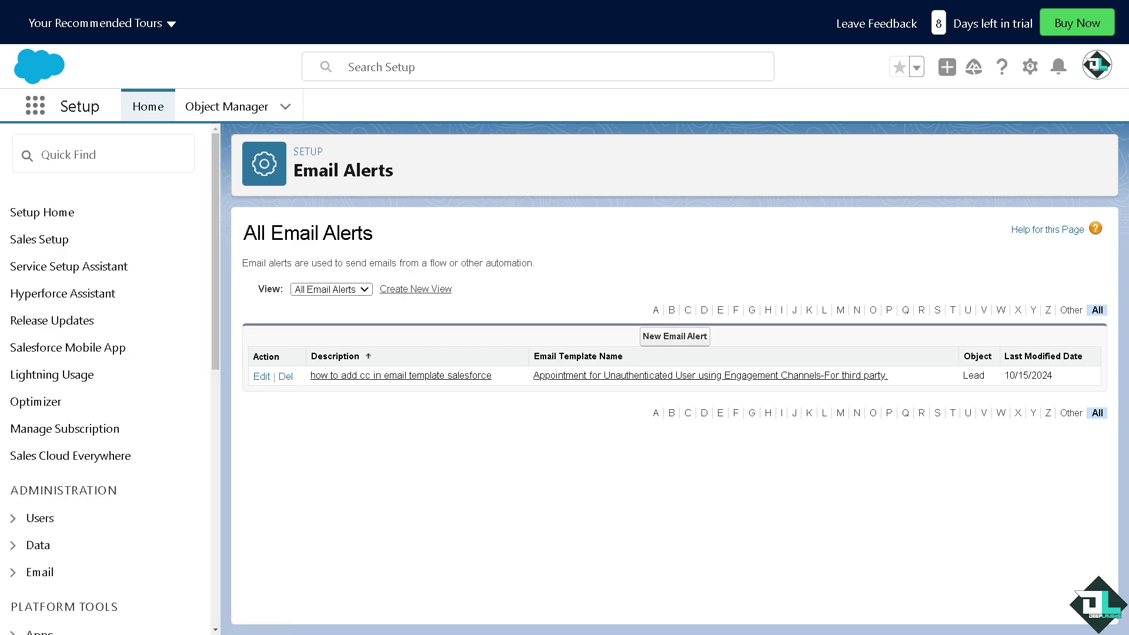
# Start a new email alert with the description "how to trigger salesforce outbound message" and let its unique name fill in.
pyautogui.click(675, 337)
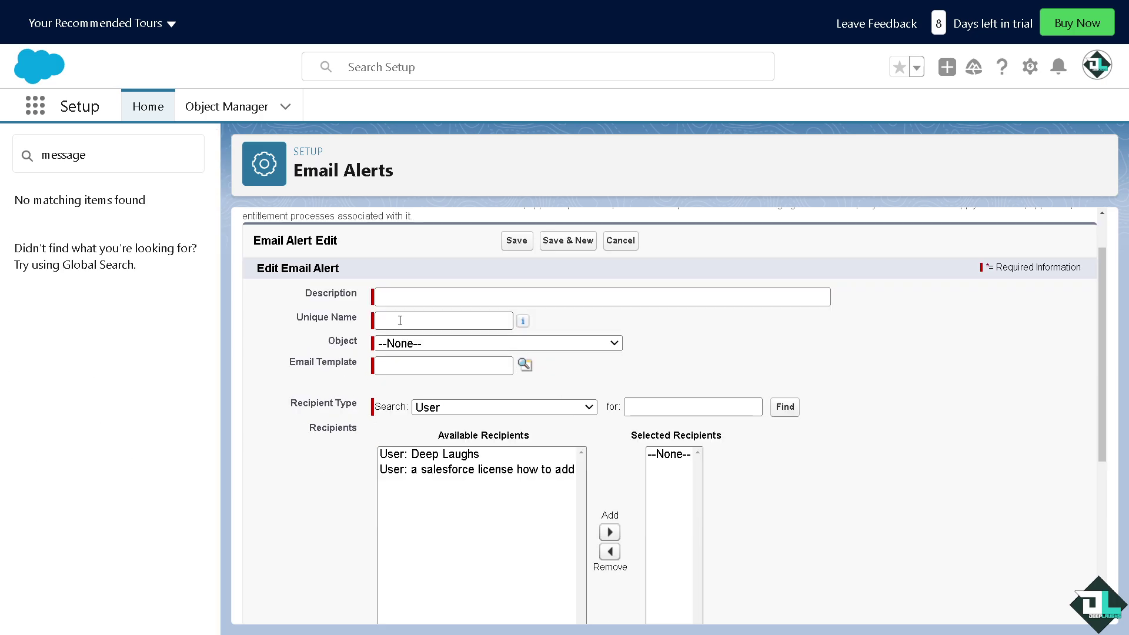
pyautogui.click(394, 297)
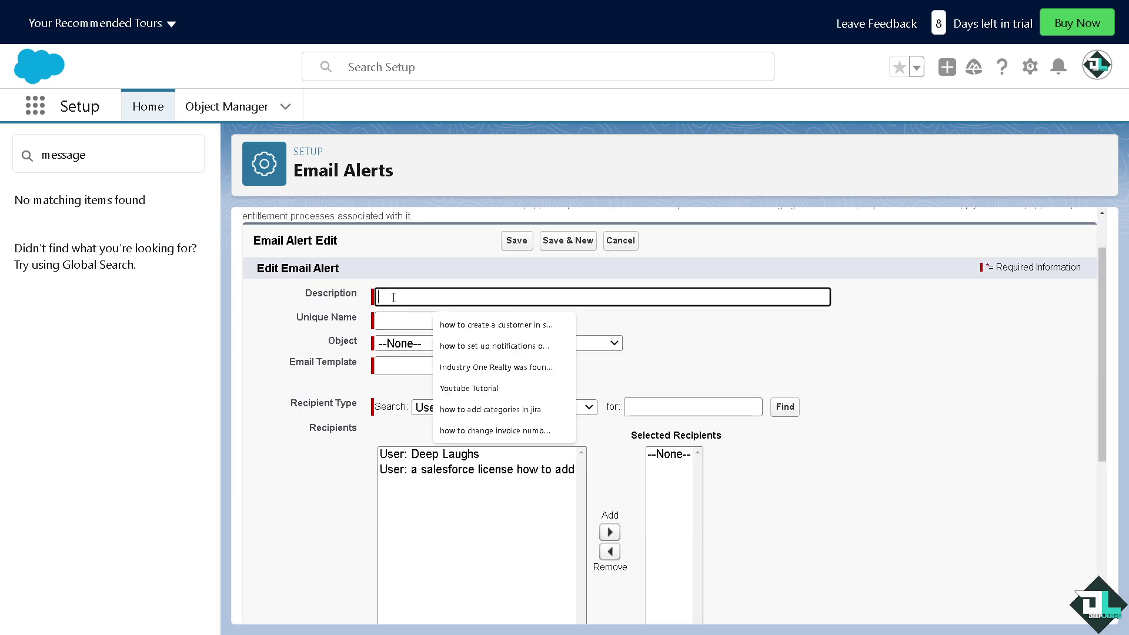
pyautogui.write('how to trigger salesforce outbound message')
pyautogui.press('Tab')
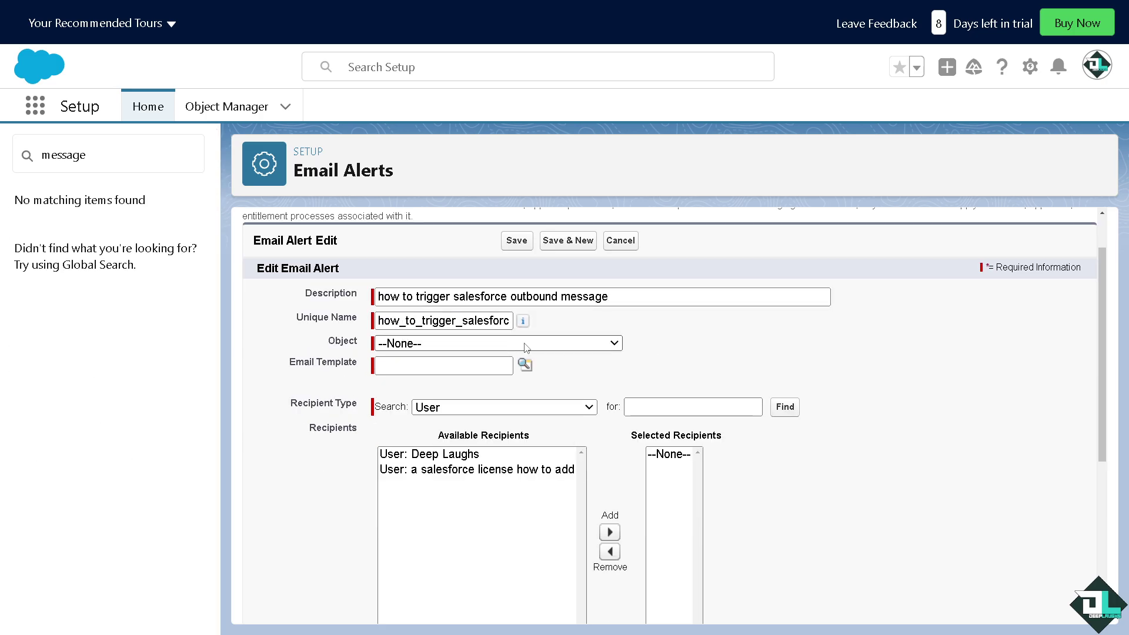
# Set the email alert's object to Event.
pyautogui.click(523, 344)
pyautogui.scroll(-20, 432, 235)
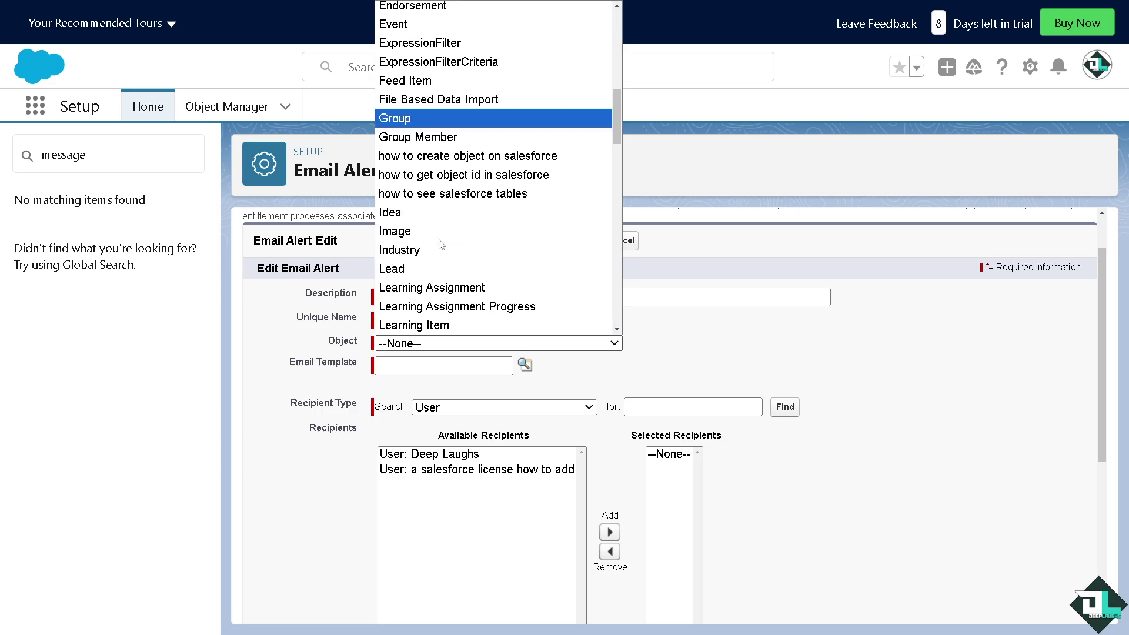
pyautogui.scroll(10, 431, 232)
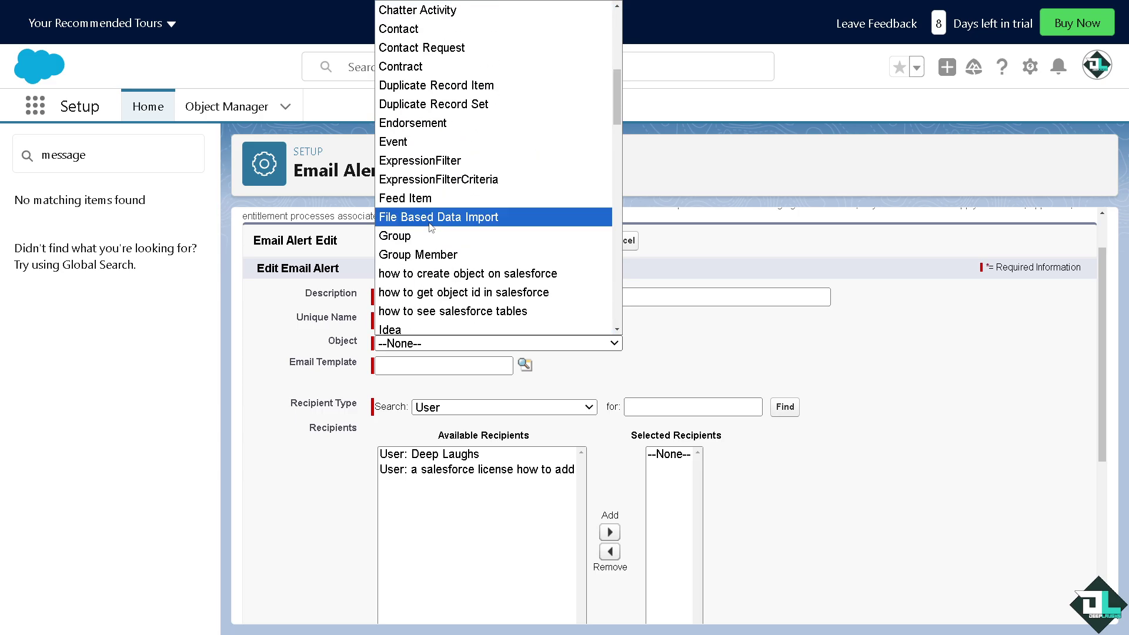
pyautogui.click(431, 143)
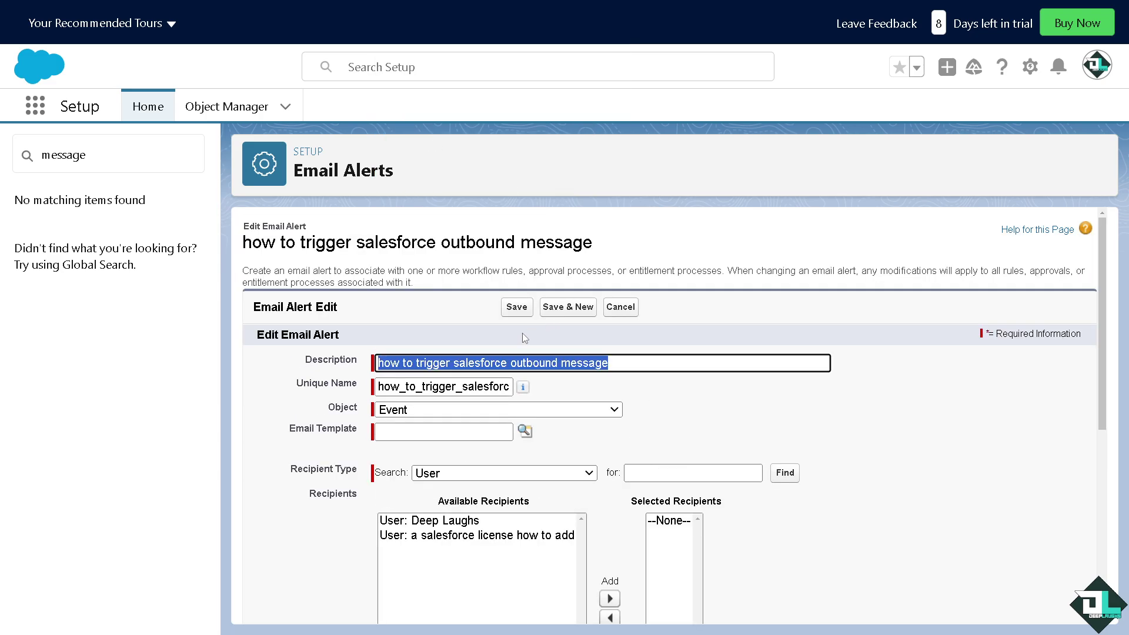
# Look through the recently viewed email templates available for the alert and close the lookup without choosing one.
pyautogui.click(524, 431)
pyautogui.click(707, 301)
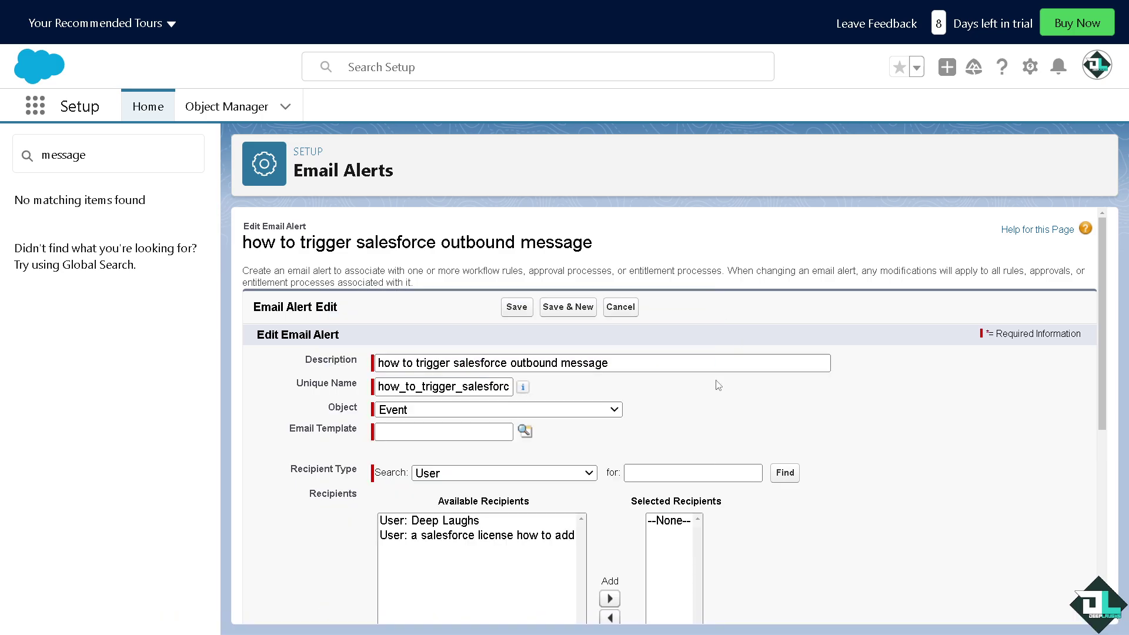
pyautogui.click(525, 431)
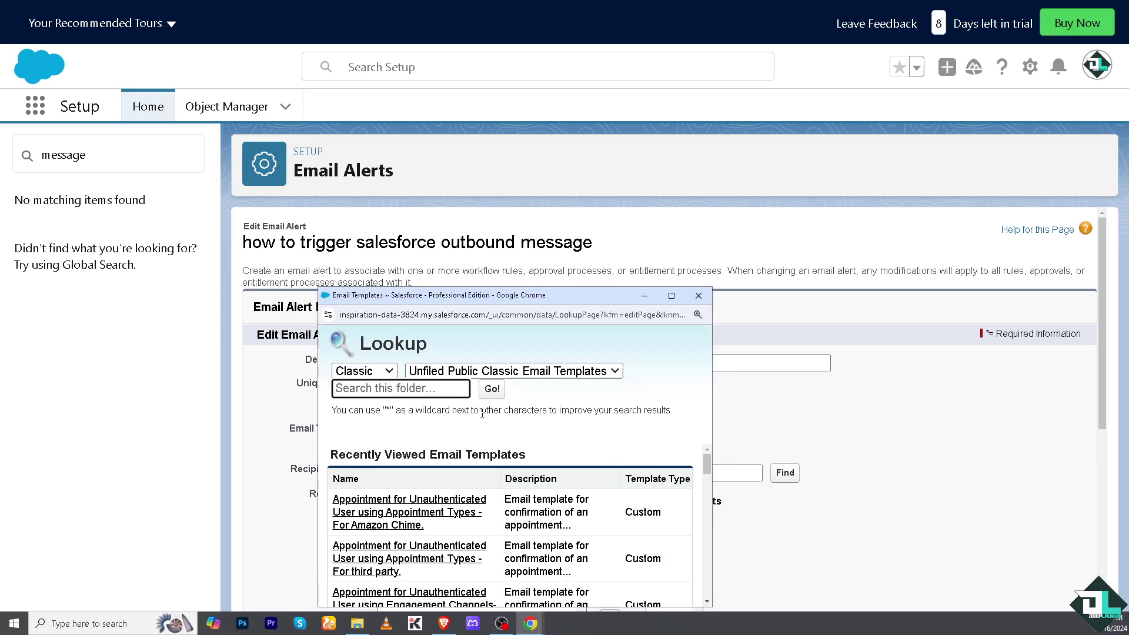
pyautogui.scroll(-10, 482, 447)
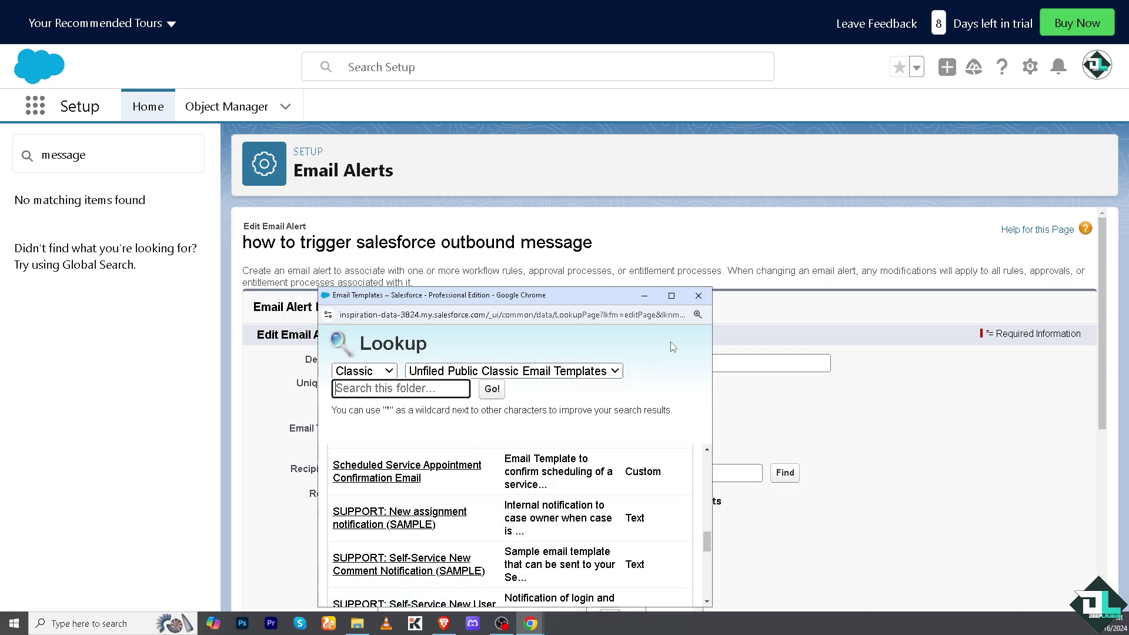
pyautogui.click(699, 296)
# Try to save the email alert without an email template or recipients.
pyautogui.scroll(-3, 774, 387)
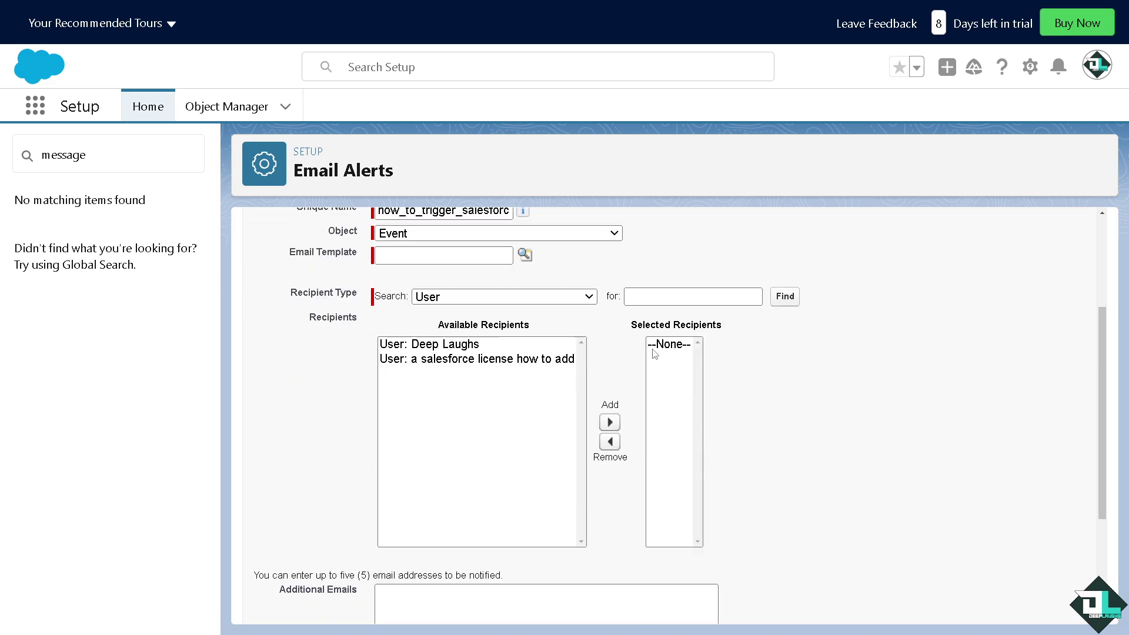
pyautogui.scroll(-2, 447, 377)
pyautogui.scroll(-1, 495, 345)
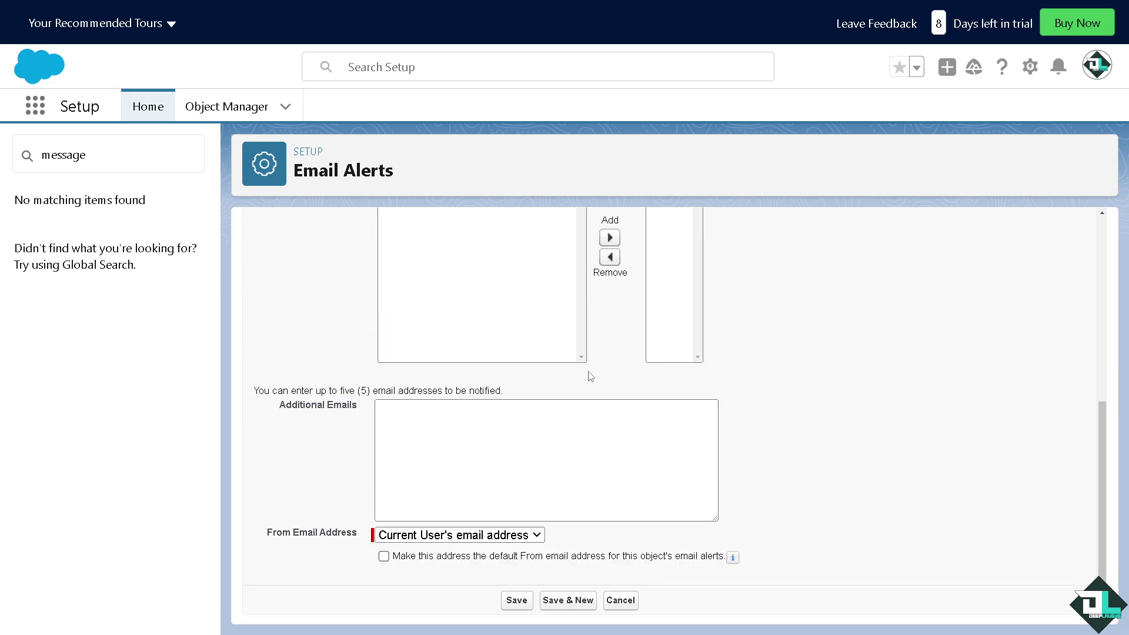
pyautogui.click(522, 600)
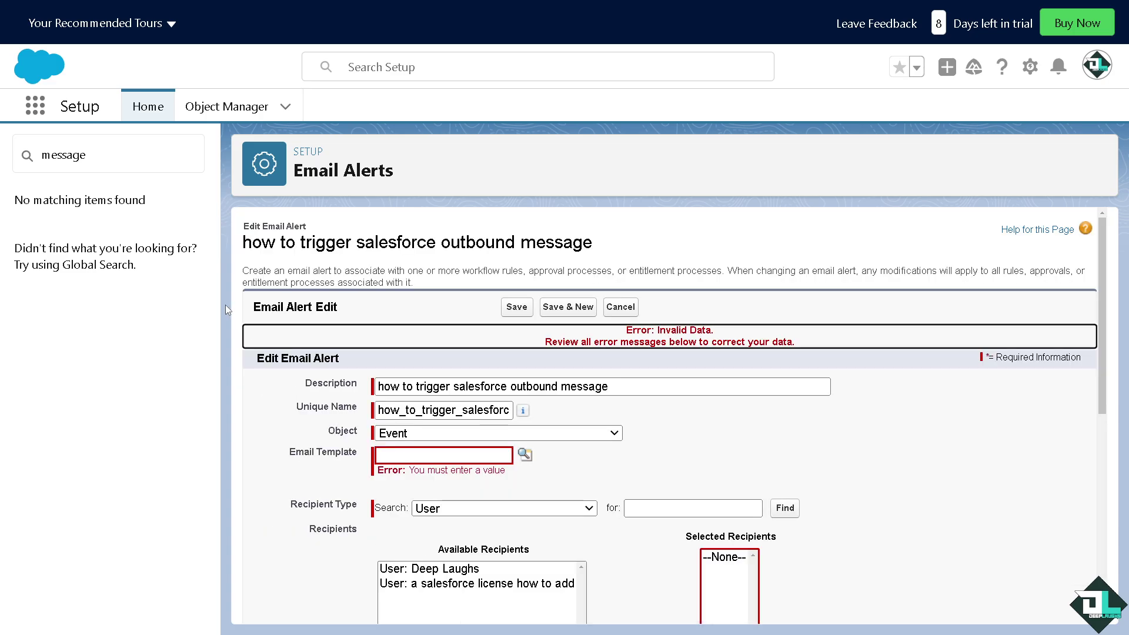
# Try to add the first available user as a recipient and save the email alert again.
pyautogui.scroll(-6, 685, 365)
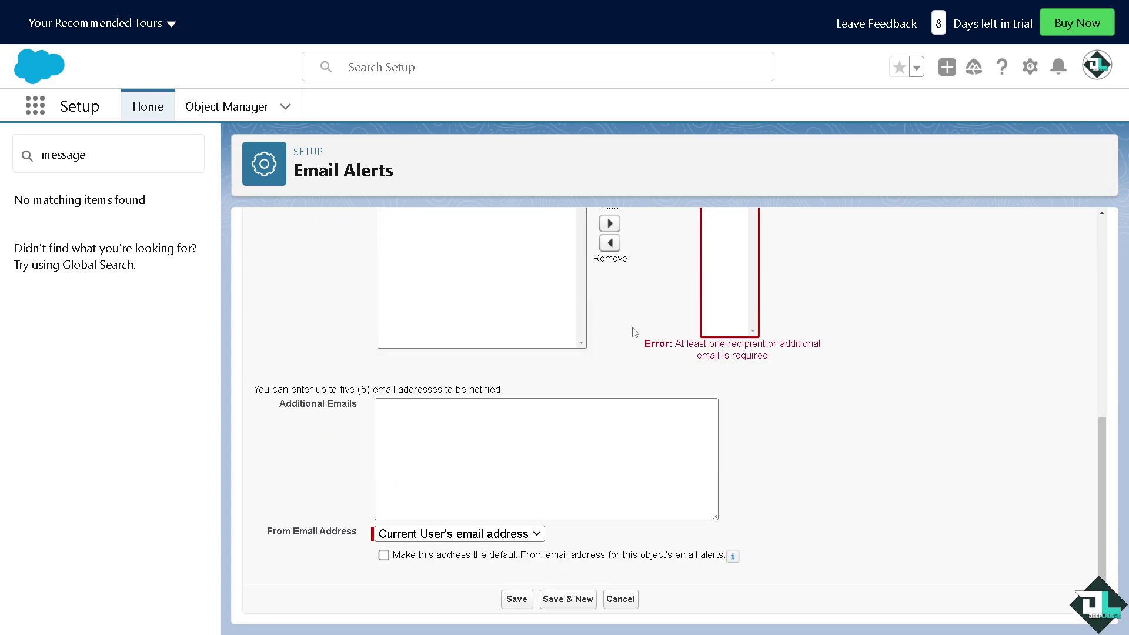
pyautogui.scroll(2, 632, 327)
pyautogui.click(609, 400)
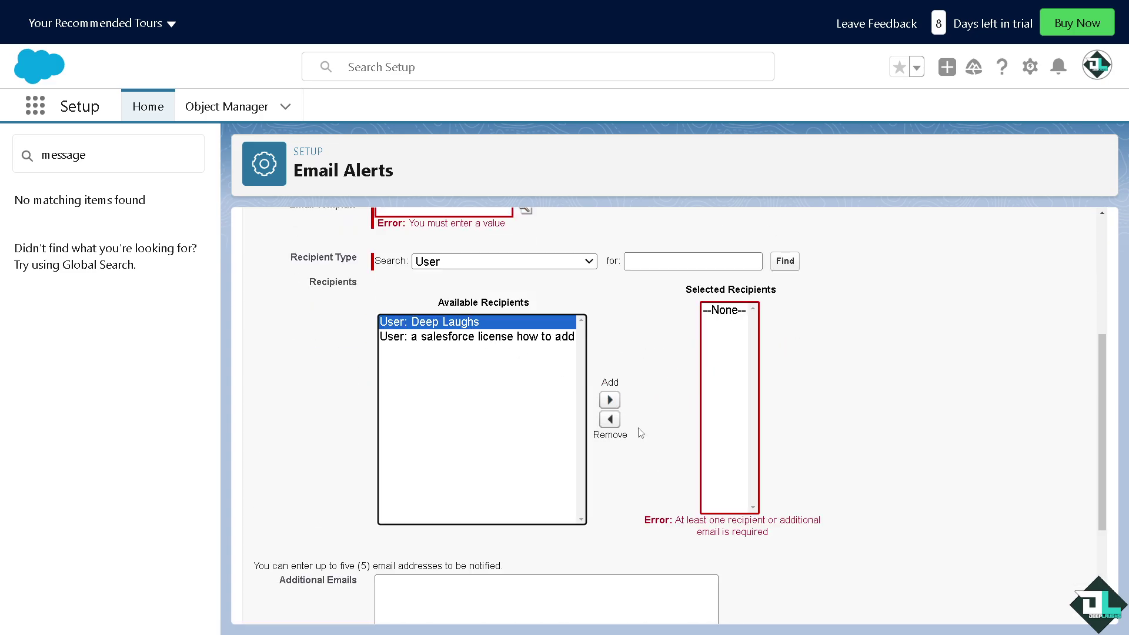
pyautogui.scroll(-3, 640, 431)
pyautogui.click(517, 599)
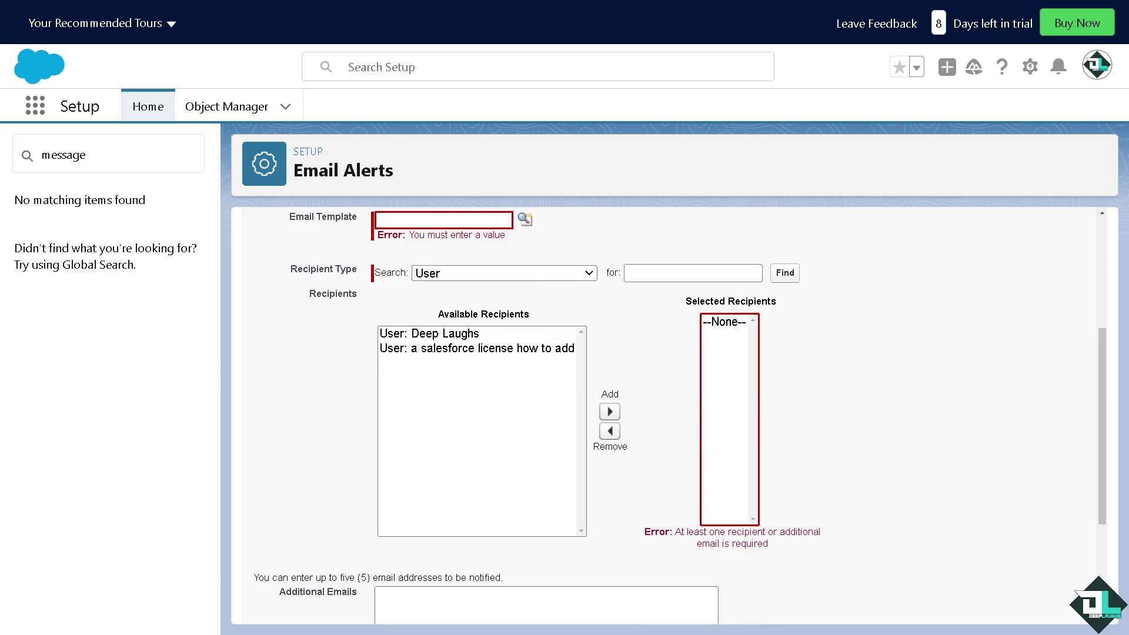
pyautogui.scroll(-3, 569, 301)
# Find the setup pages matching "flow", open Flows under Process Automation, and start a new flow.
pyautogui.doubleClick(107, 153)
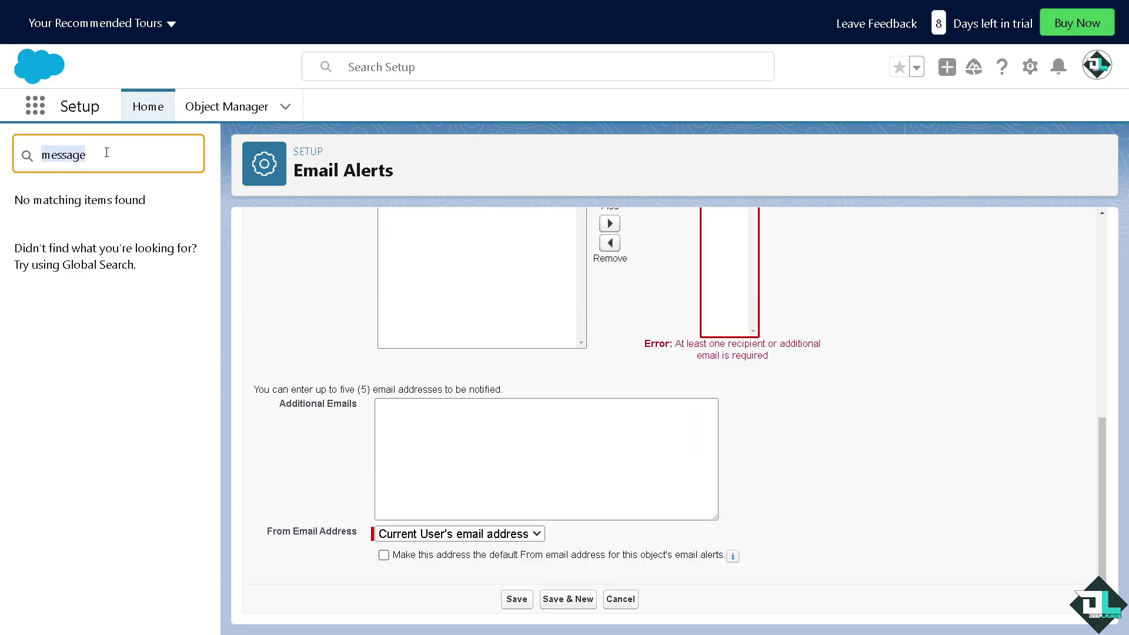
pyautogui.write('flow')
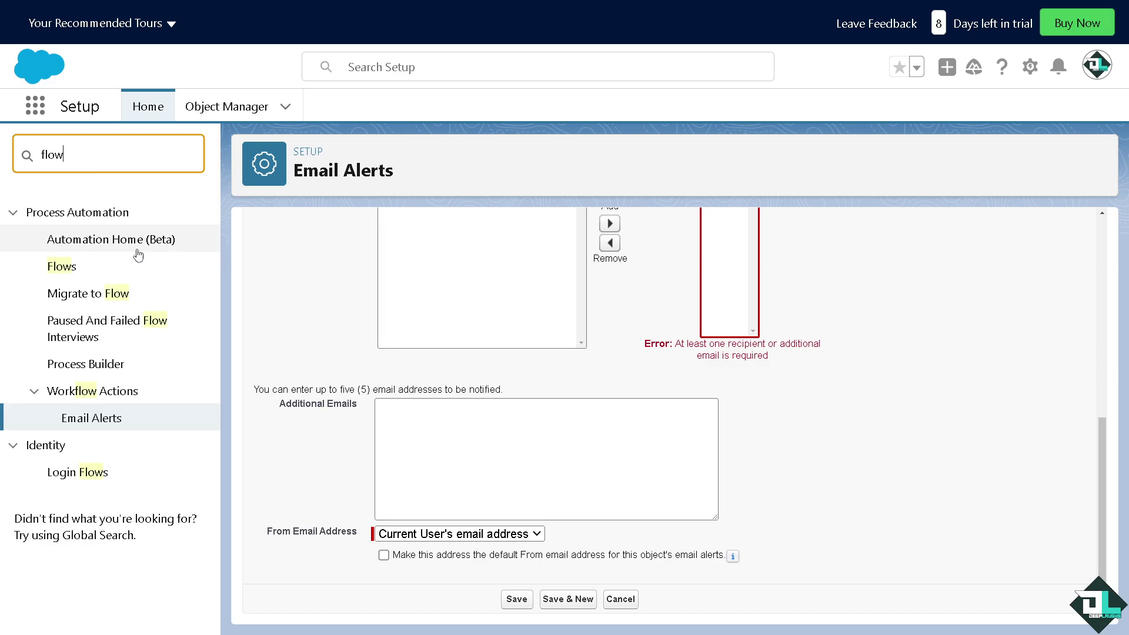
pyautogui.click(63, 267)
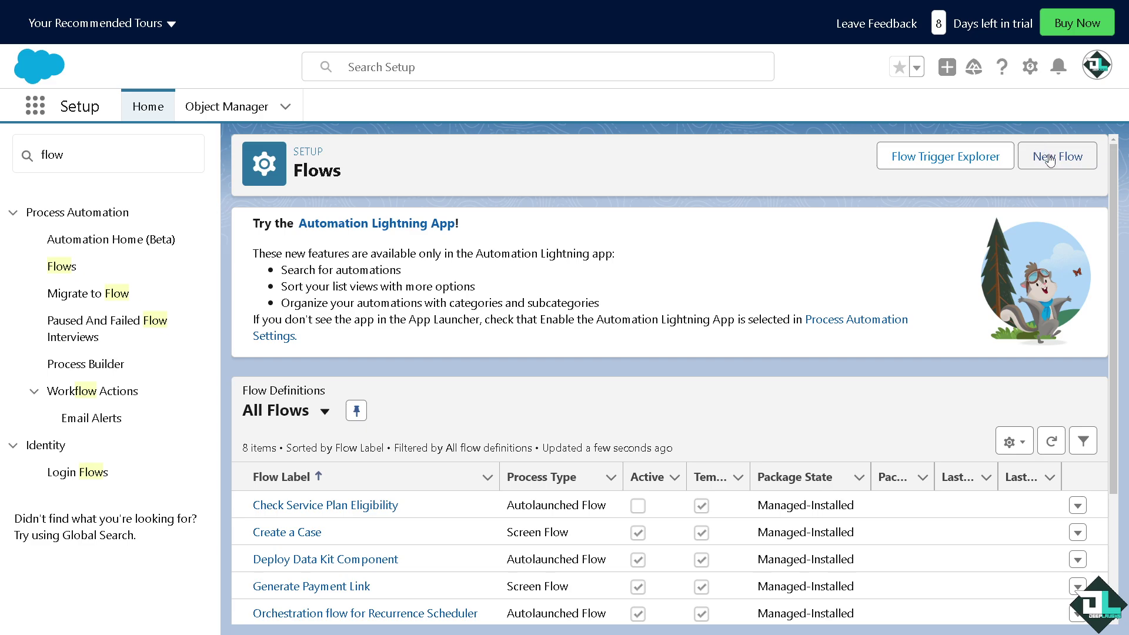
pyautogui.click(1050, 158)
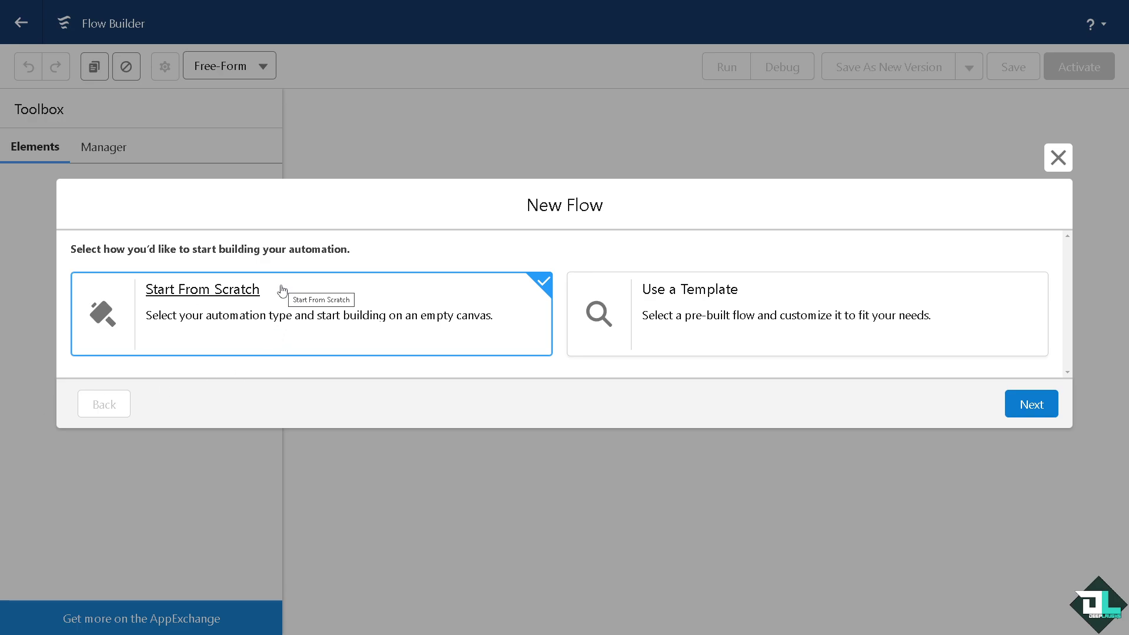
# Choose to build the flow from scratch and create it as a Record-Triggered Flow.
pyautogui.click(214, 293)
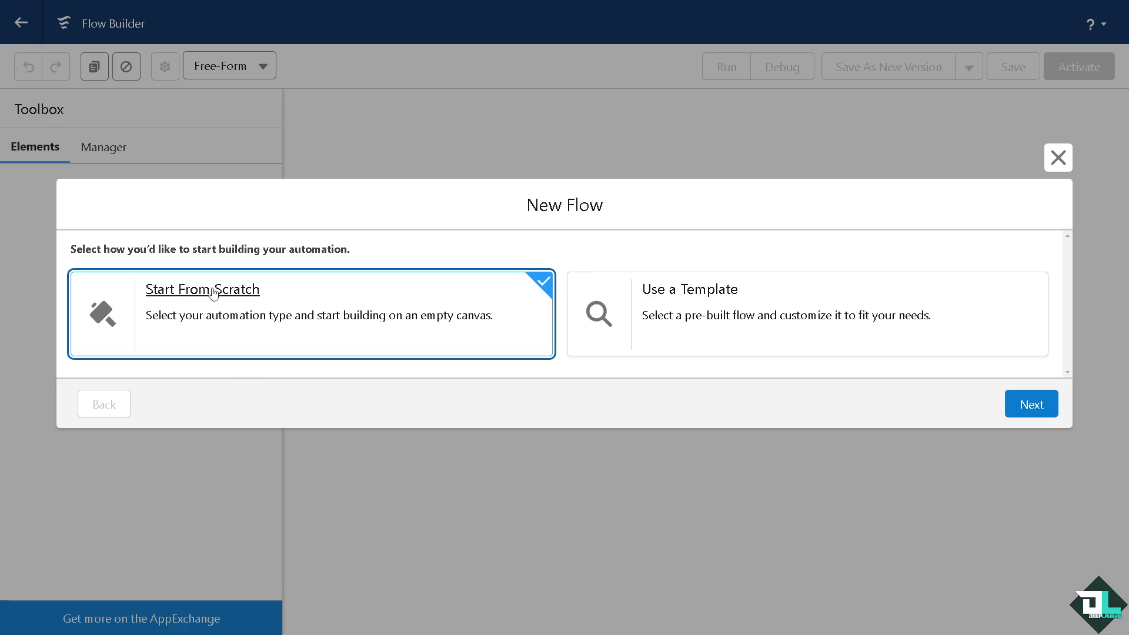
pyautogui.click(670, 292)
pyautogui.click(1029, 402)
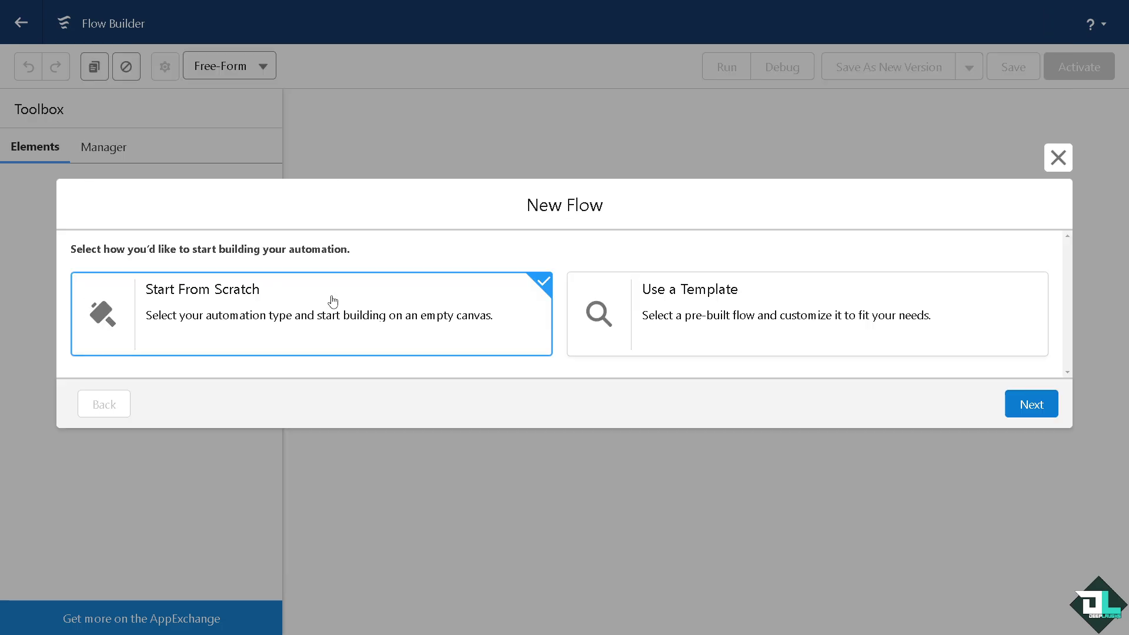
pyautogui.click(1031, 403)
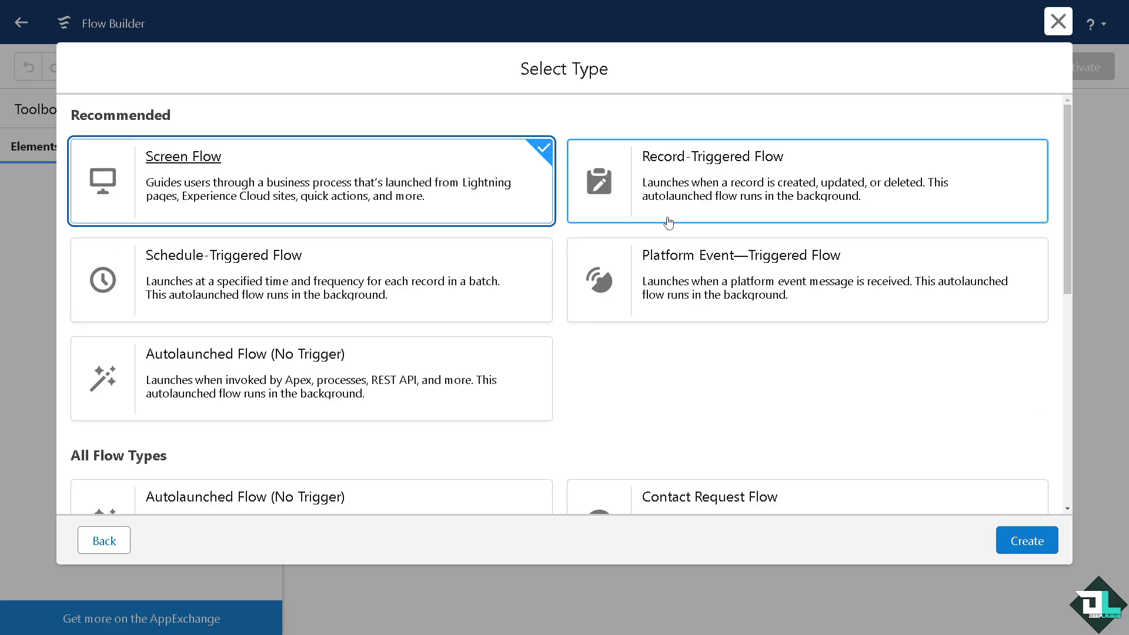
pyautogui.click(687, 190)
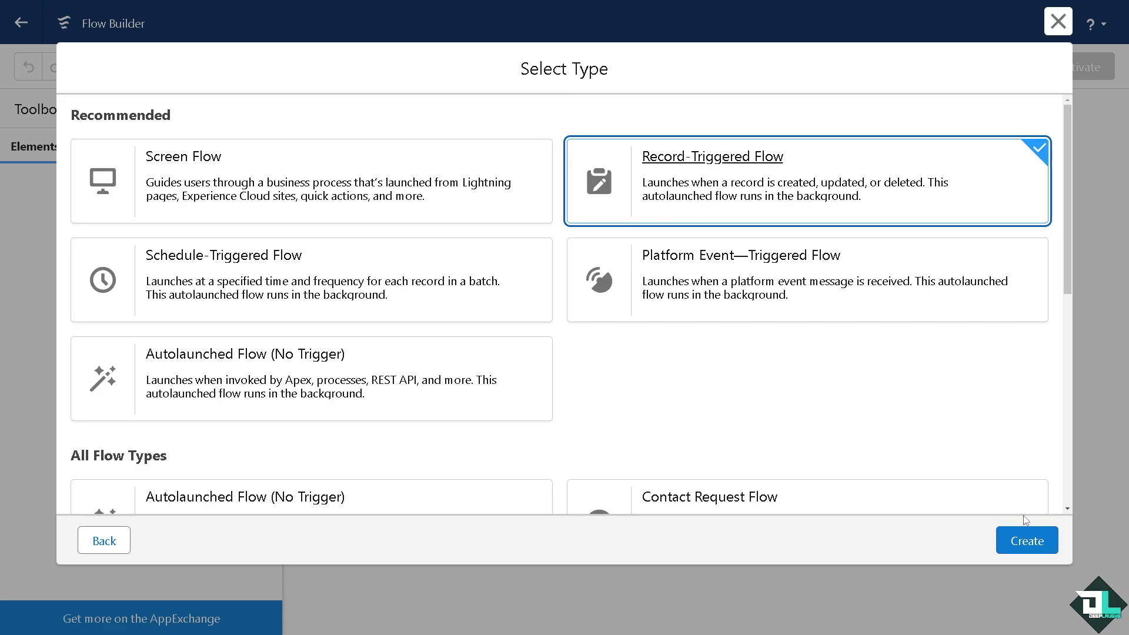
pyautogui.click(1027, 540)
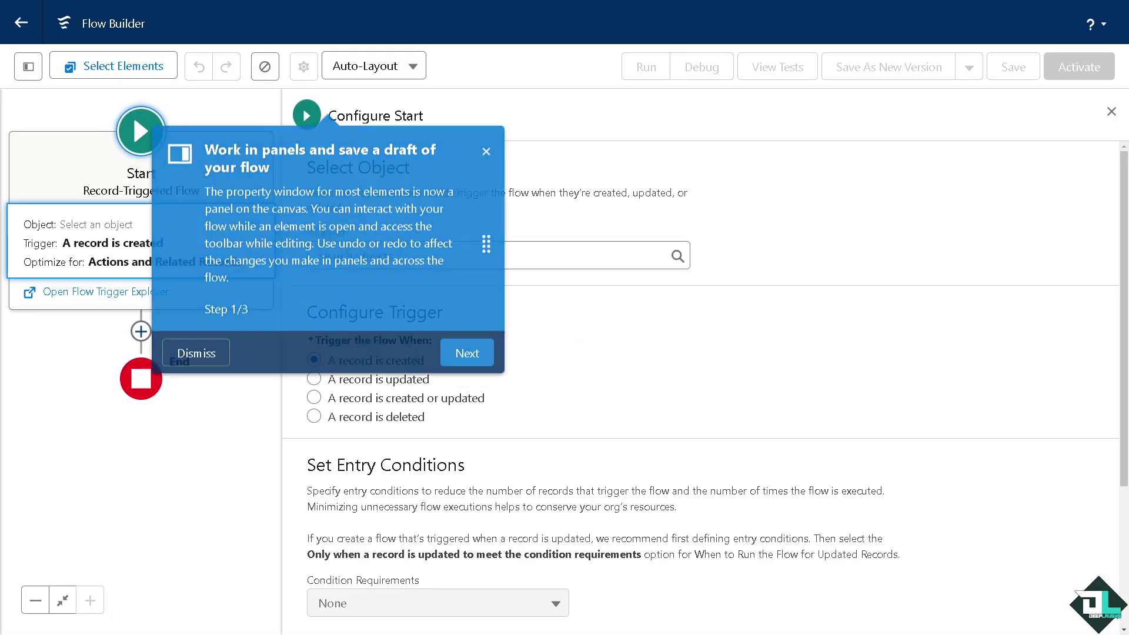
# Dismiss the guided tour message and set the flow's triggering object to Account.
pyautogui.click(485, 163)
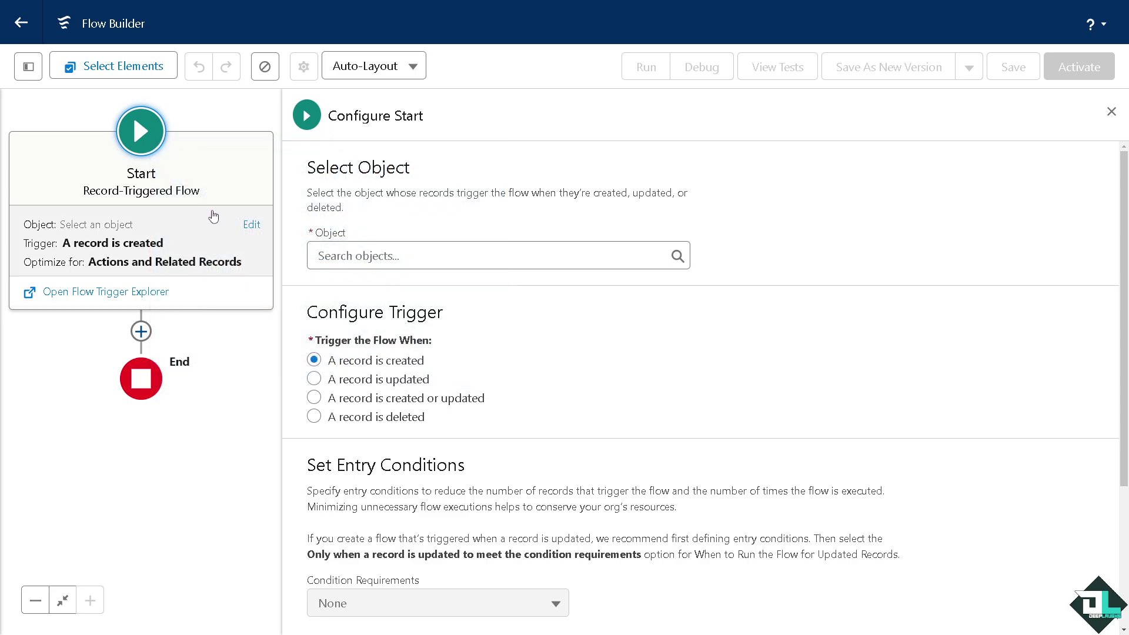
pyautogui.click(417, 253)
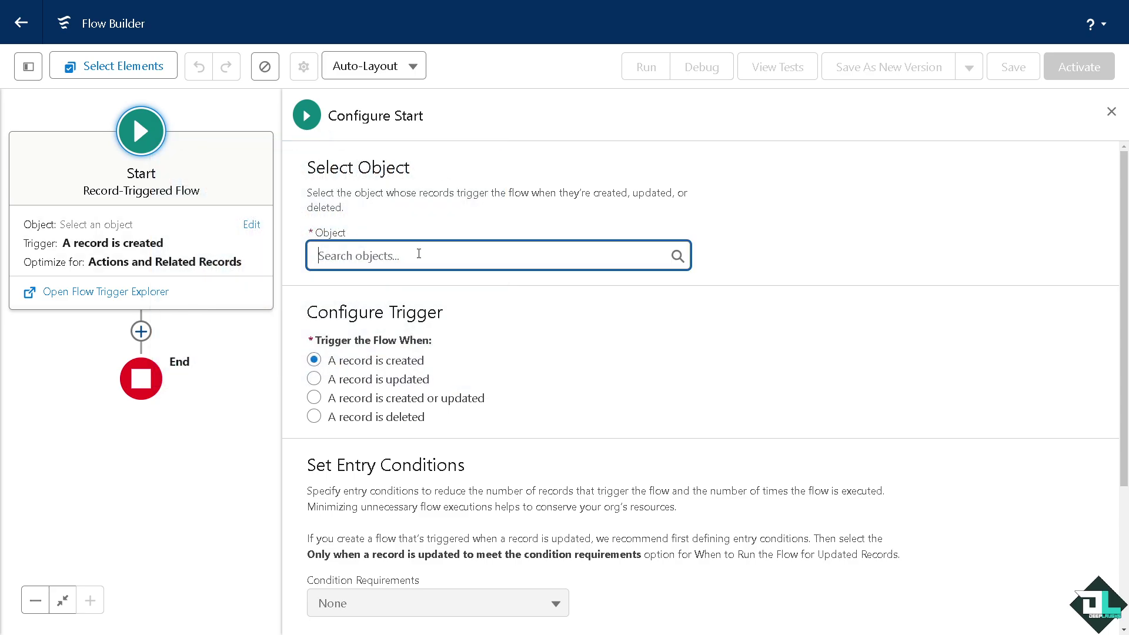
pyautogui.click(414, 304)
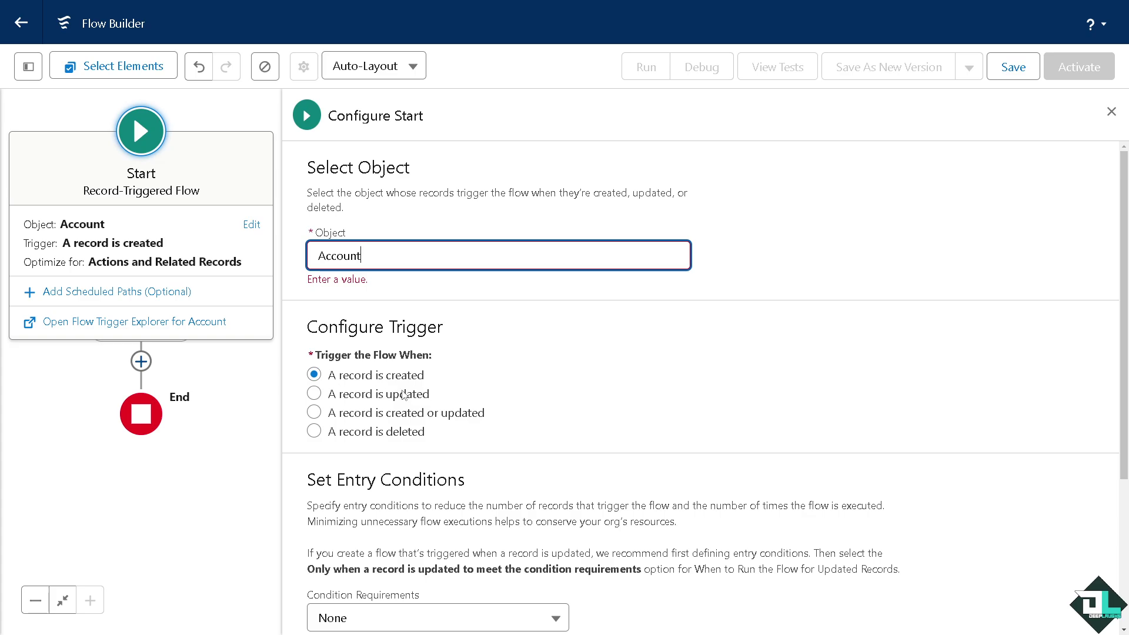
# Set the condition requirements to All Conditions Are Met (AND) with the entry condition Type Equals Customer.
pyautogui.scroll(-4, 404, 395)
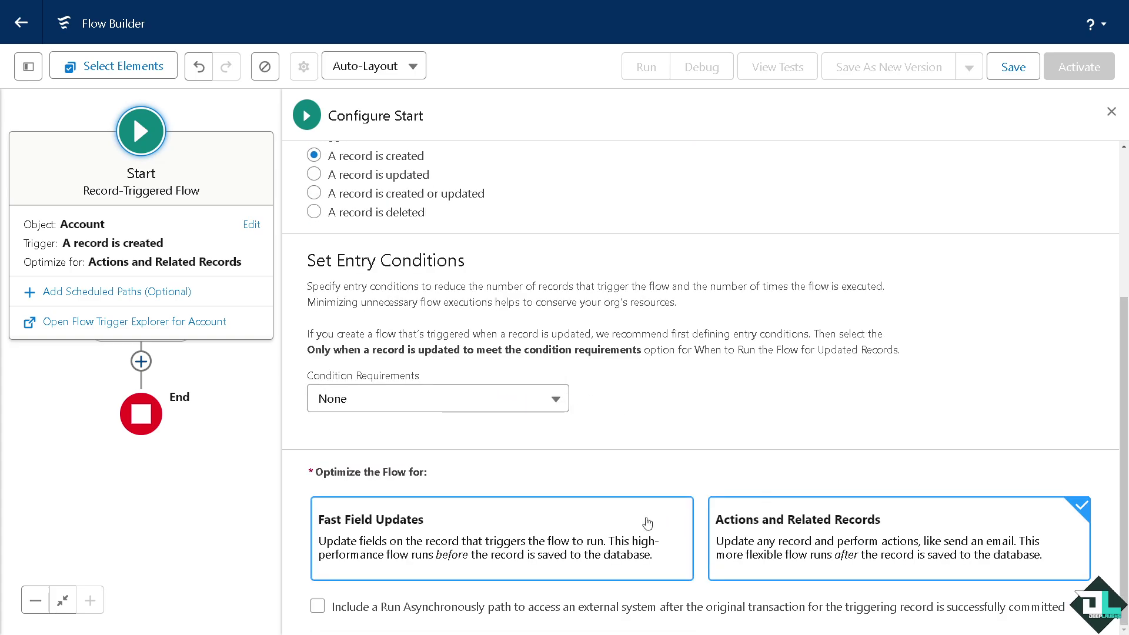
pyautogui.click(458, 397)
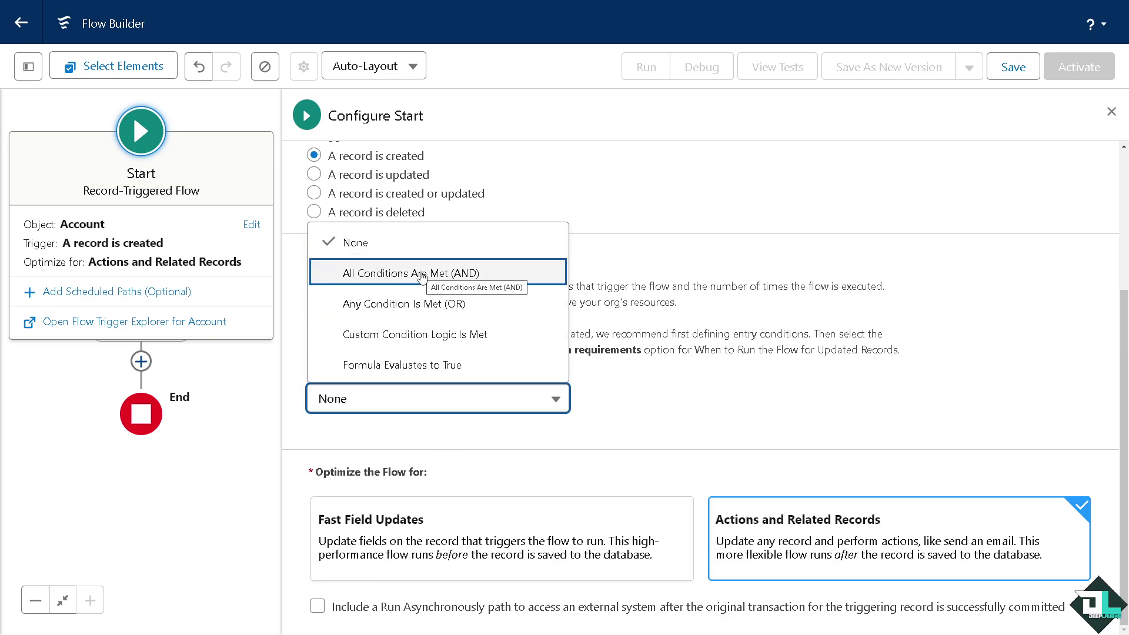
pyautogui.click(385, 273)
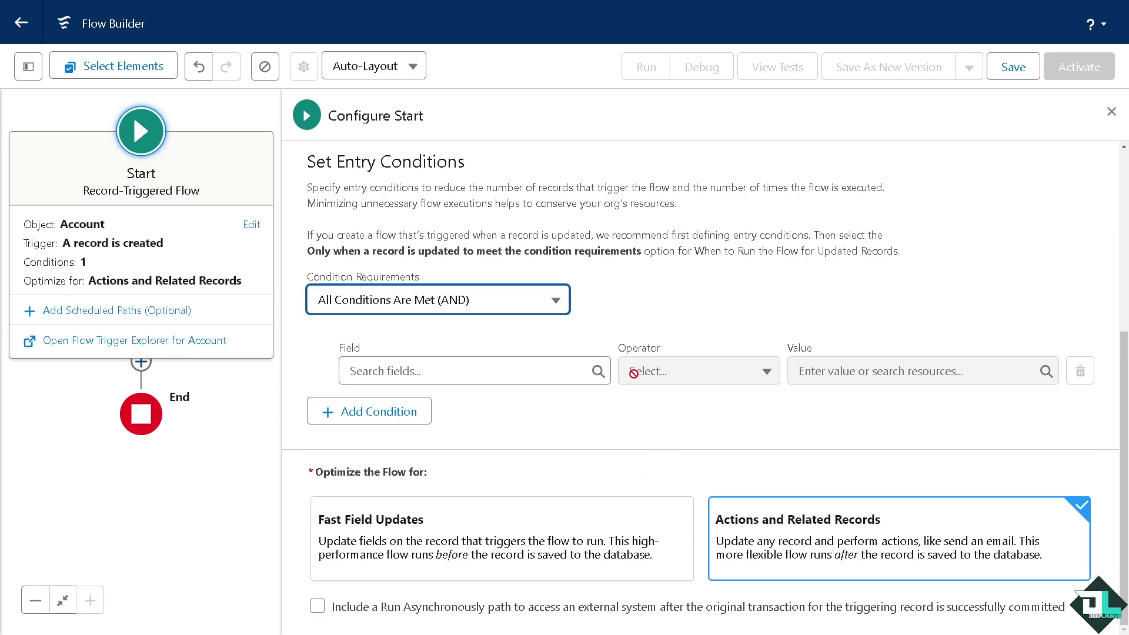
pyautogui.click(535, 370)
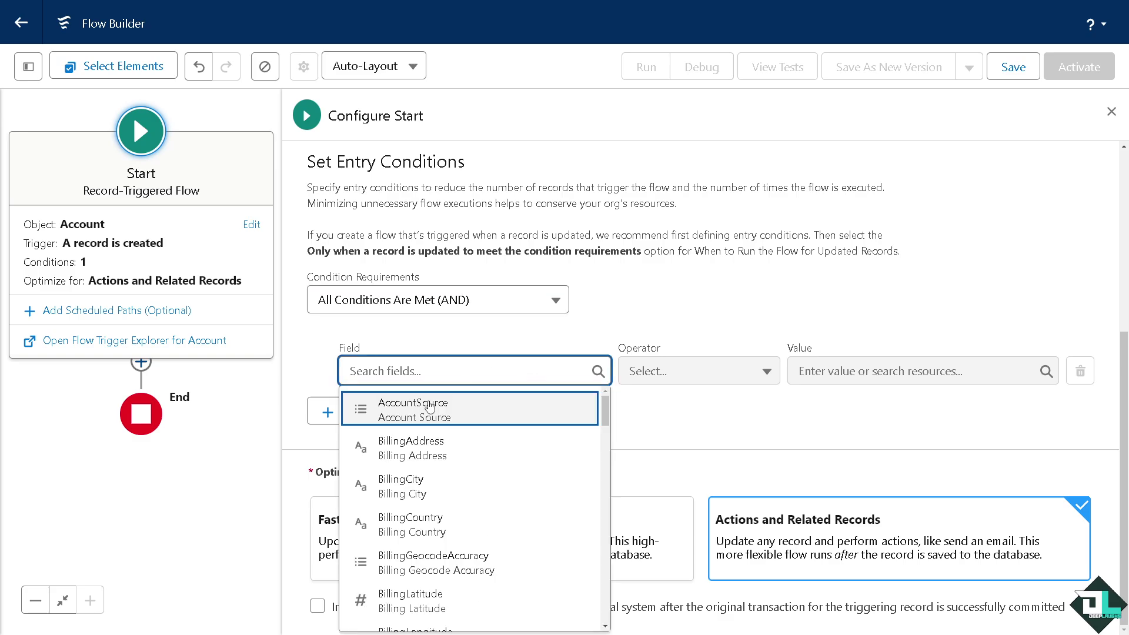
pyautogui.write('ty')
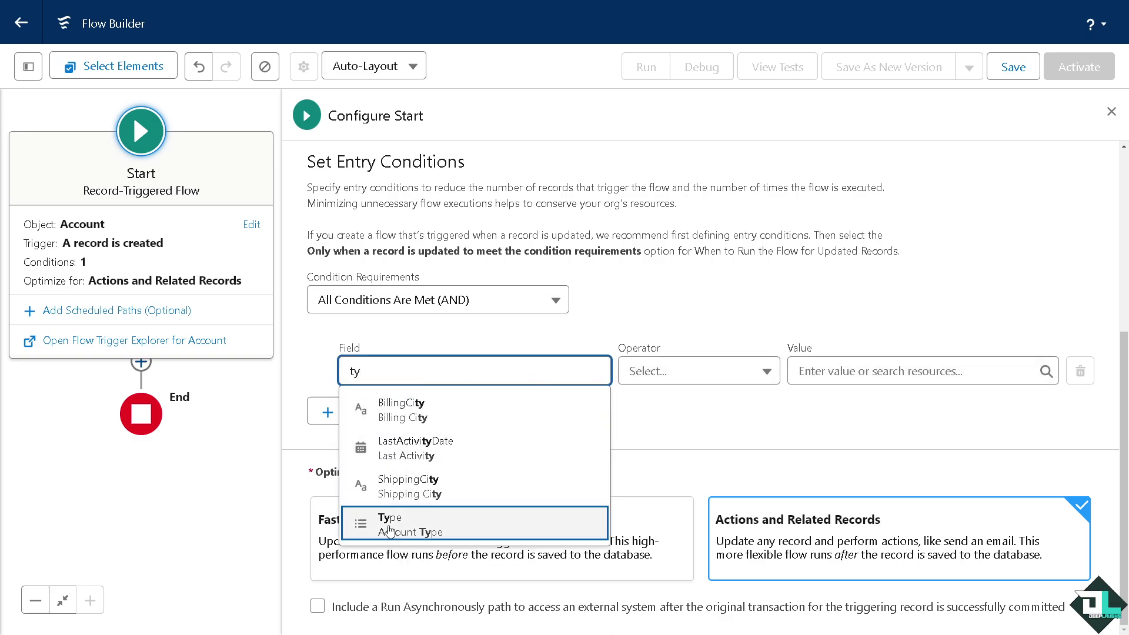
pyautogui.click(389, 525)
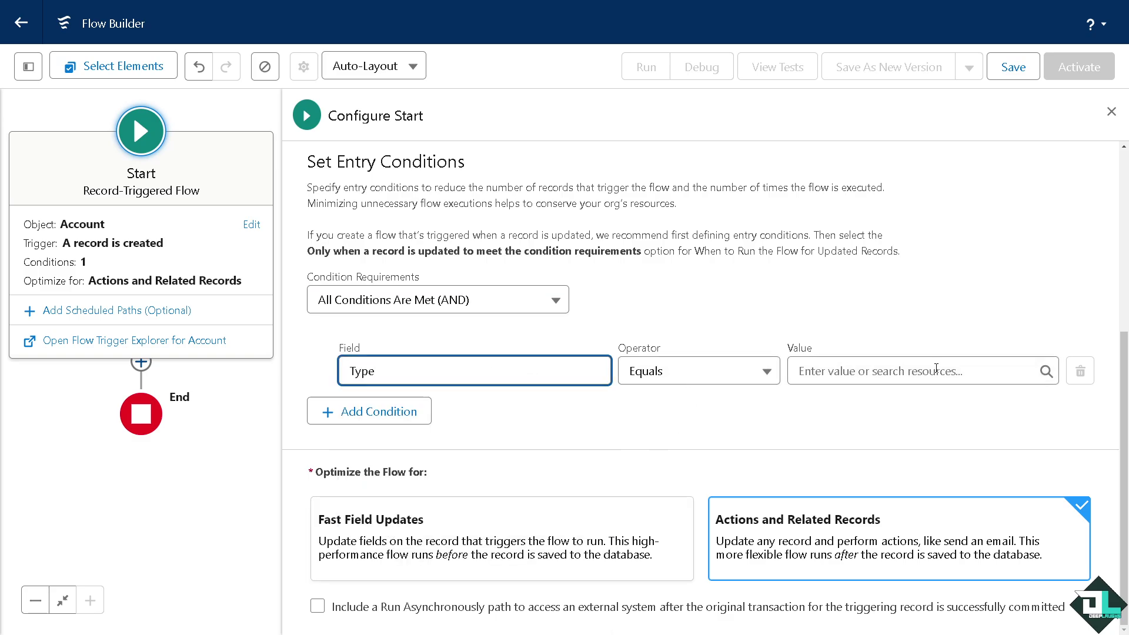
pyautogui.click(949, 367)
pyautogui.click(845, 514)
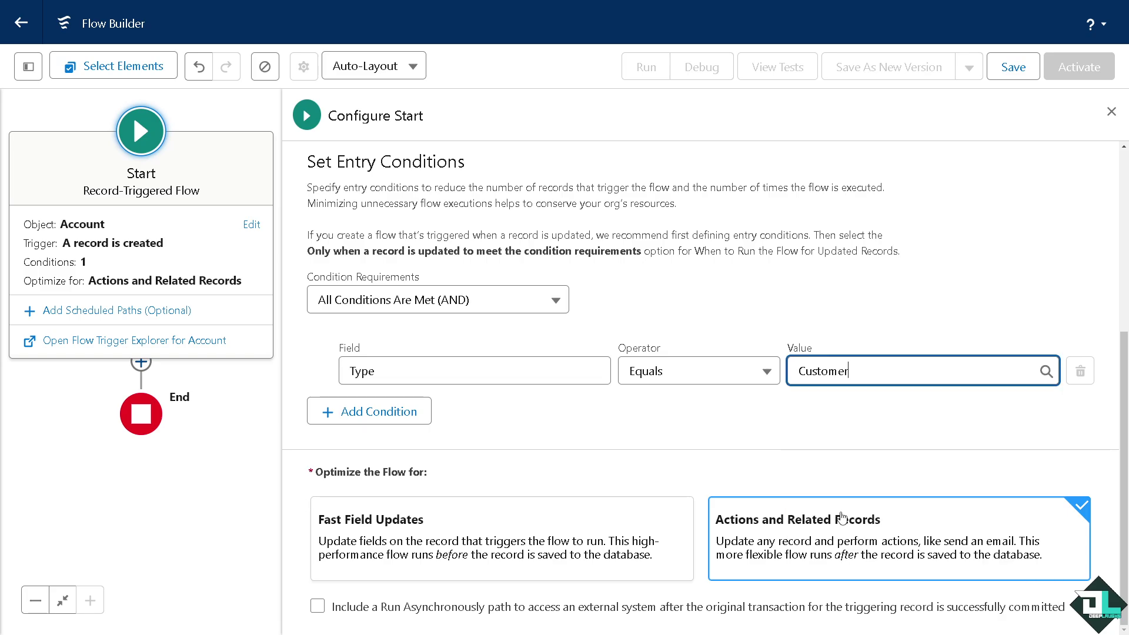
pyautogui.click(533, 417)
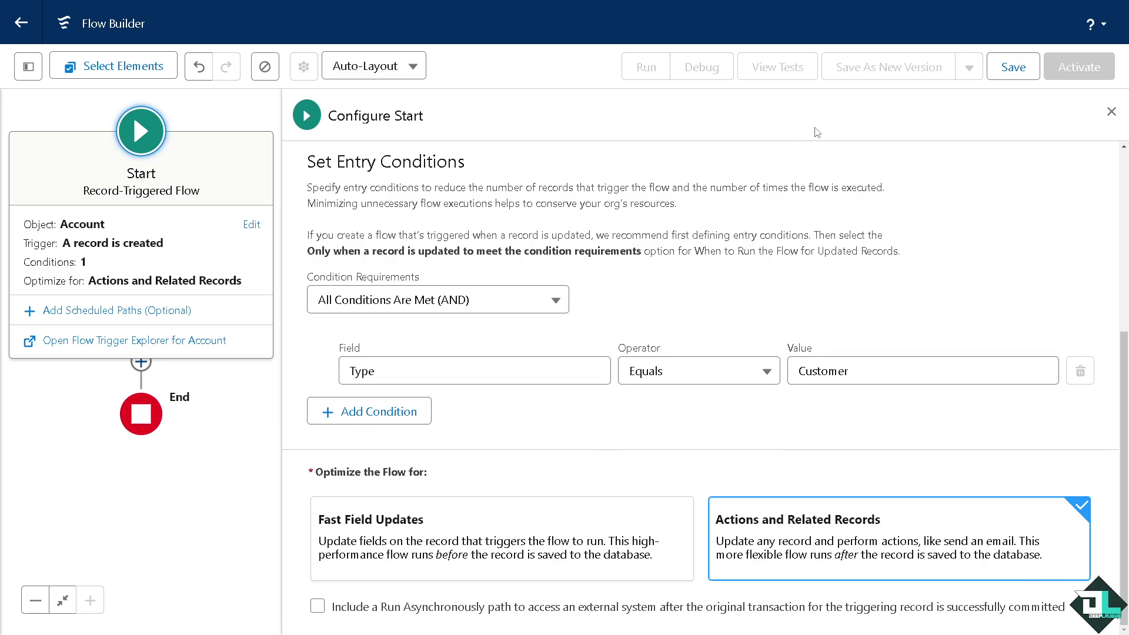
# Save the flow with "how to trigger salesforce outbound message" as both its label and its description.
pyautogui.click(1010, 69)
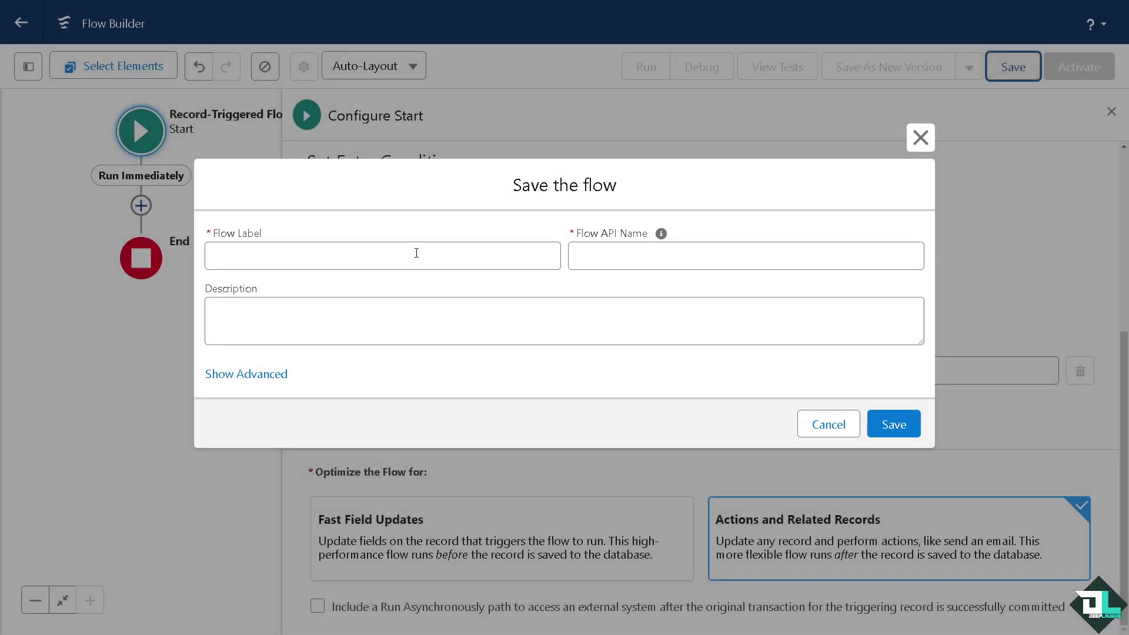
pyautogui.click(414, 258)
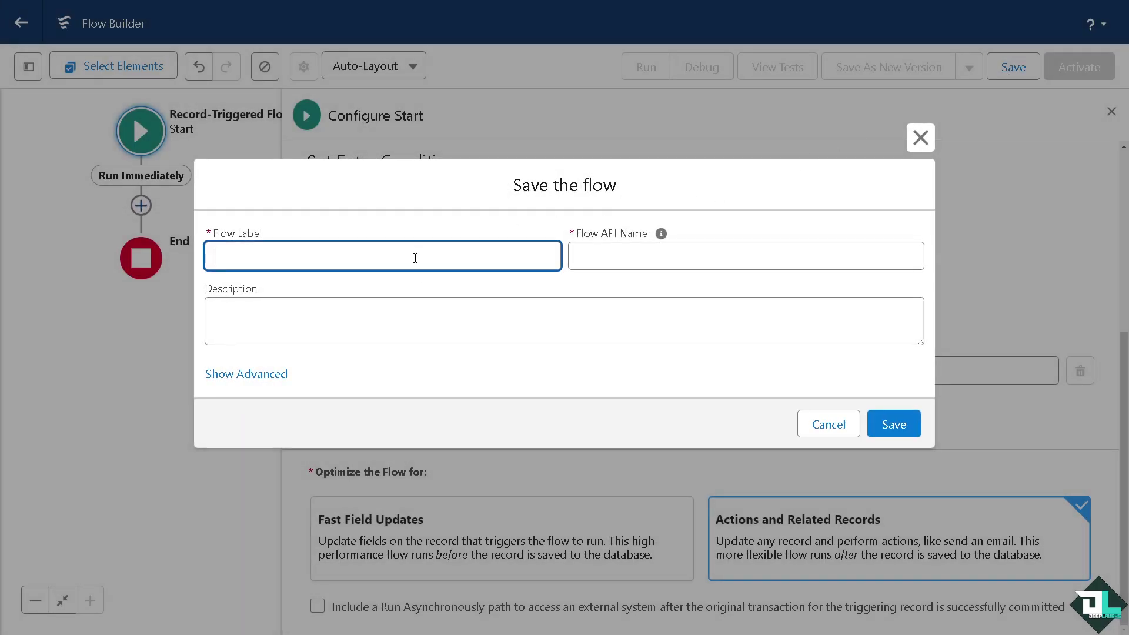
pyautogui.write('how to trigger salesforce outbound message')
pyautogui.click(404, 325)
pyautogui.write('how to trigger salesforce outbound message')
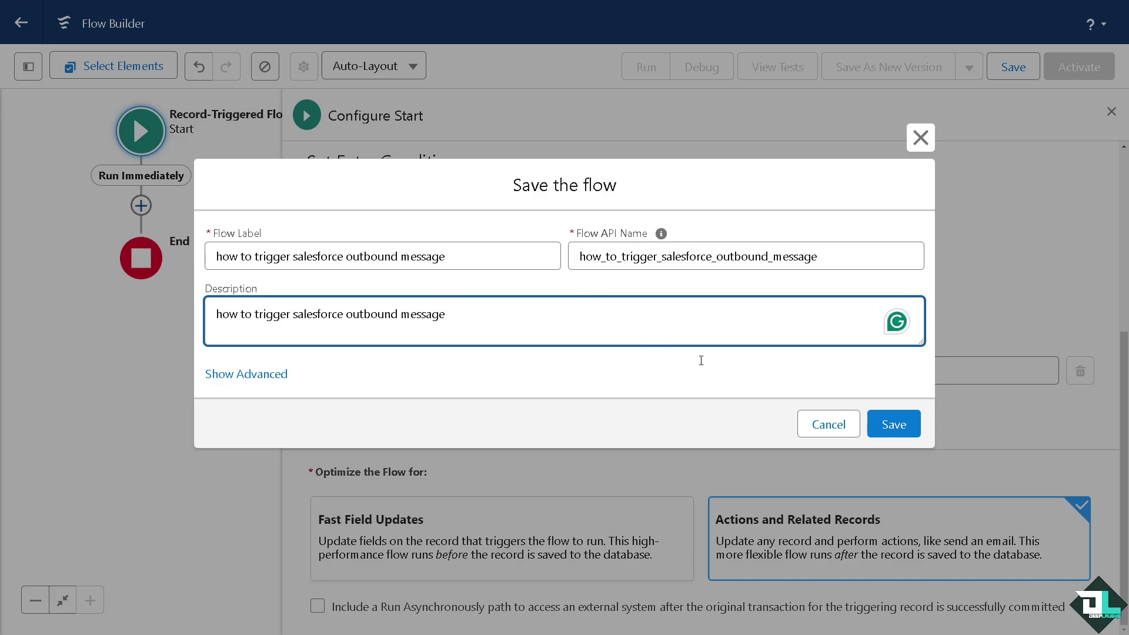
pyautogui.click(894, 424)
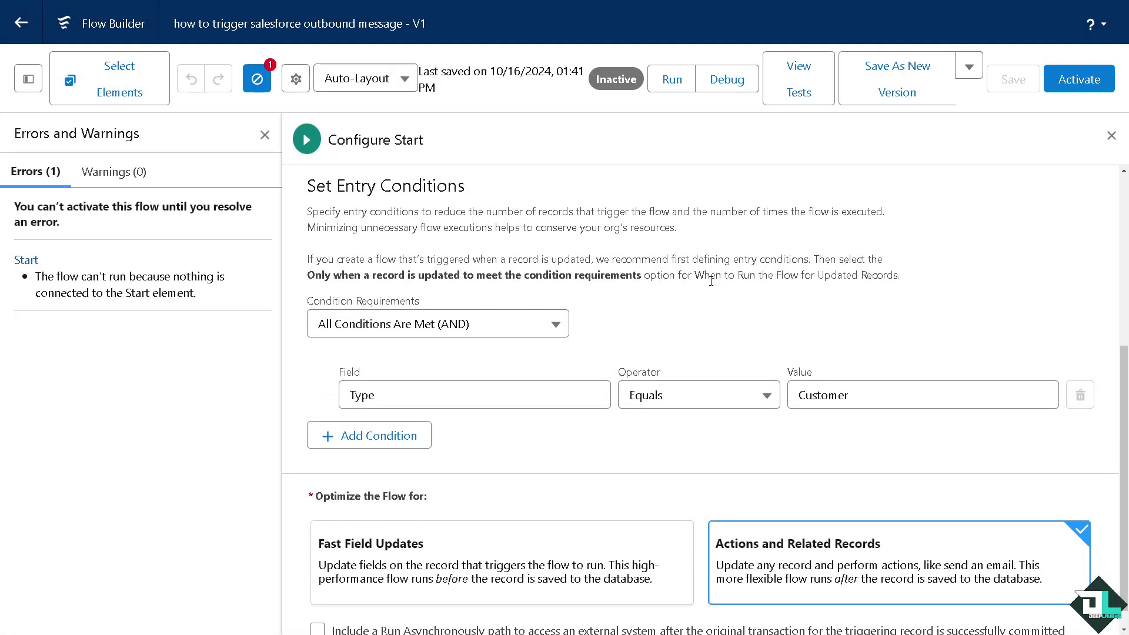
# Check the saved flow's entry conditions and open its list of tests.
pyautogui.scroll(-1, 711, 281)
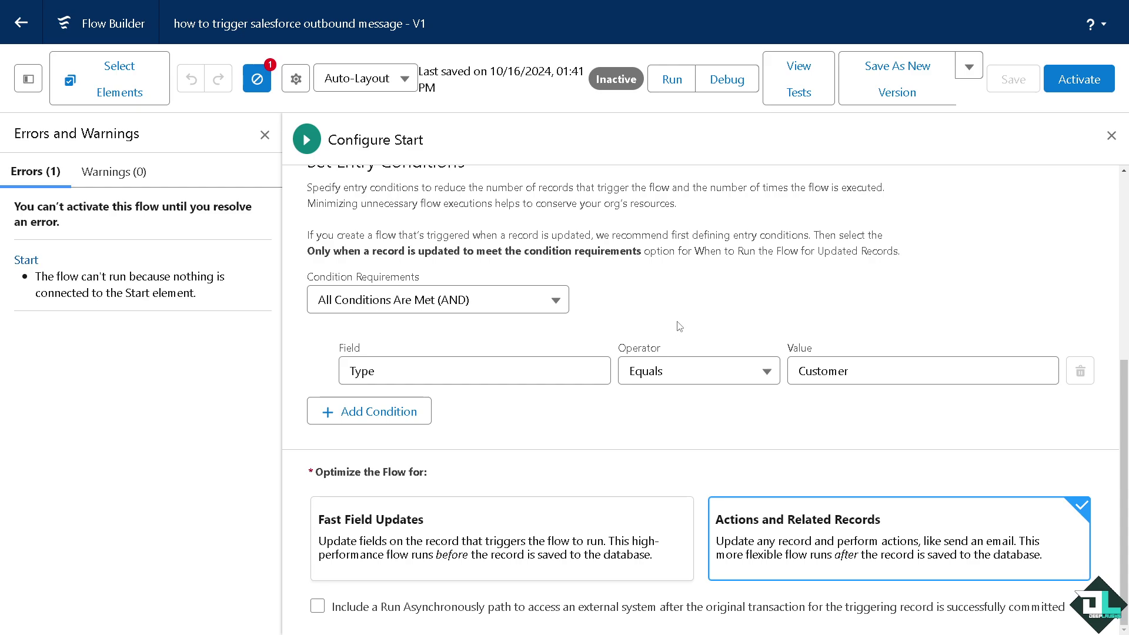
pyautogui.click(799, 82)
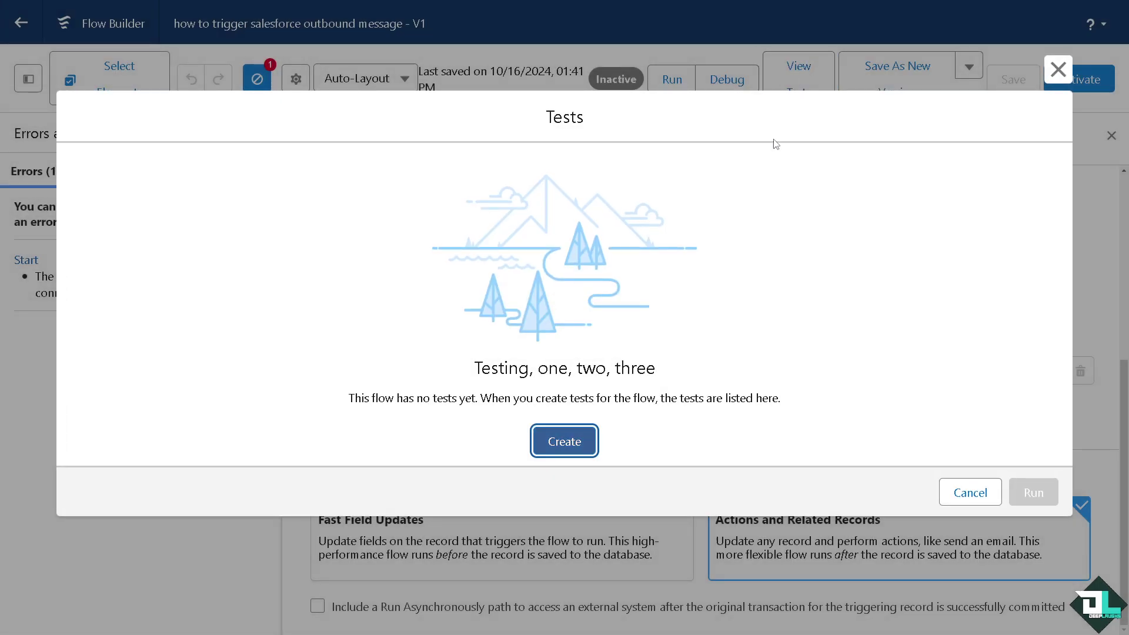
# Try to create a flow test with "how to trigger salesforce outbound message" as label and description, and leave the flow's tests.
pyautogui.moveTo(381, 392); pyautogui.dragTo(477, 400)
pyautogui.click(563, 441)
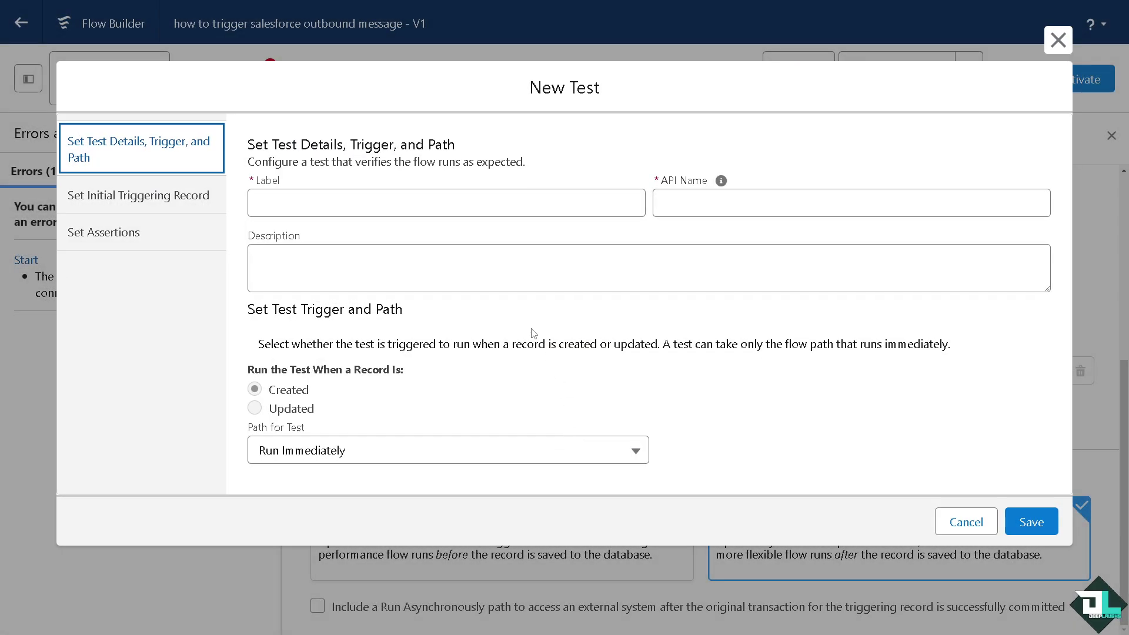
pyautogui.click(467, 200)
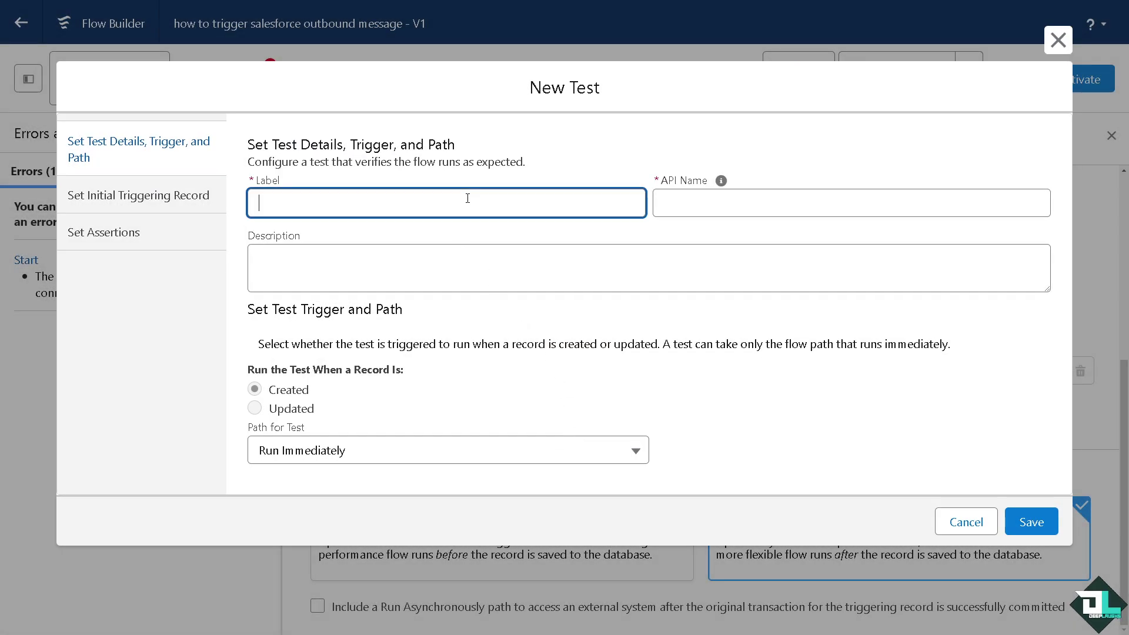
pyautogui.write('how to trigger salesforce outbound message')
pyautogui.click(704, 203)
pyautogui.write('how to trigger salesforce outbound message')
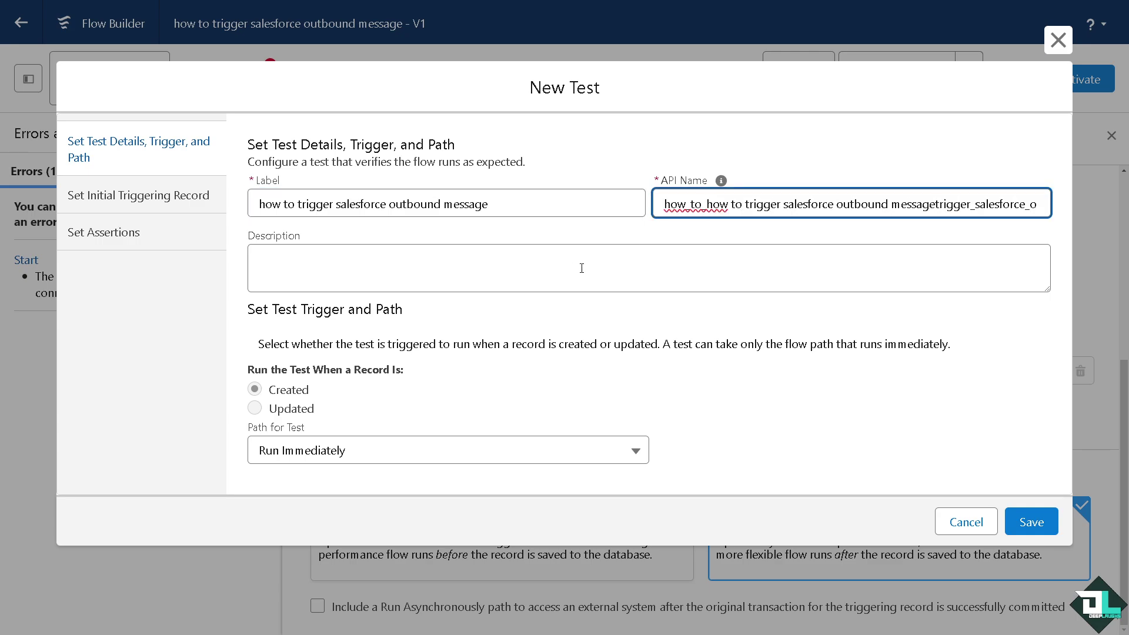
pyautogui.click(650, 260)
pyautogui.write('how to trigger salesforce outbound message')
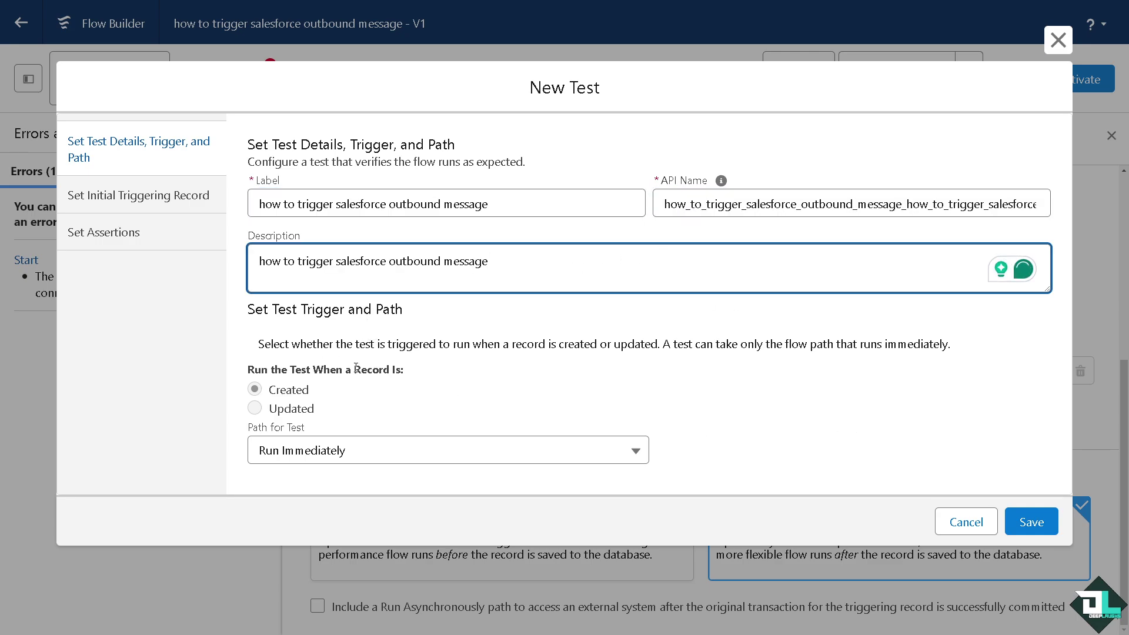
pyautogui.click(1031, 521)
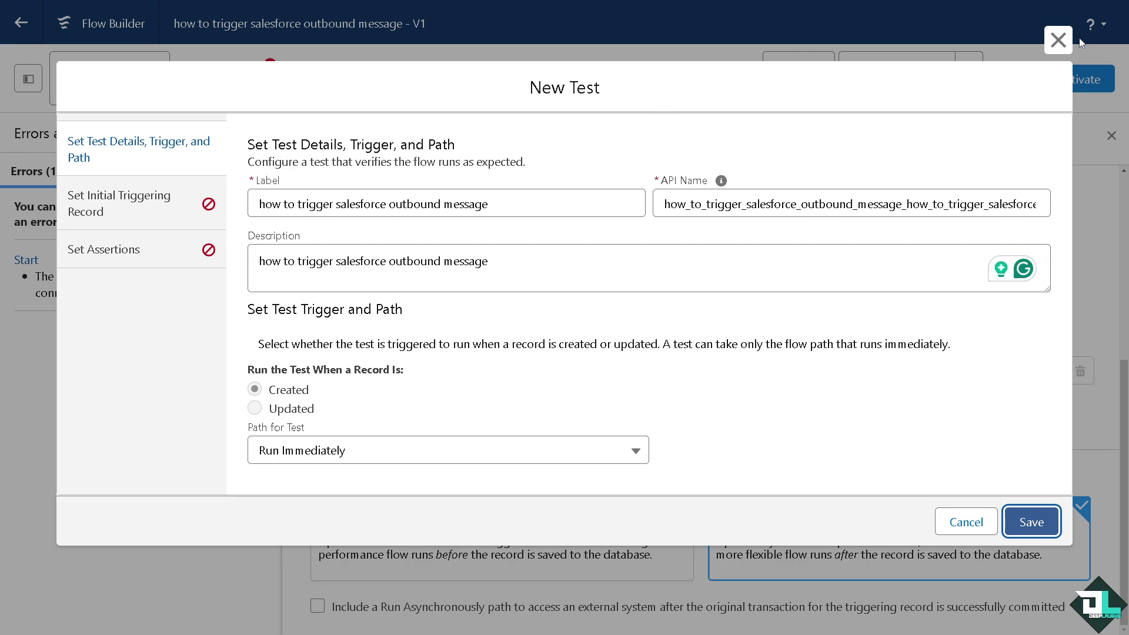
pyautogui.click(966, 510)
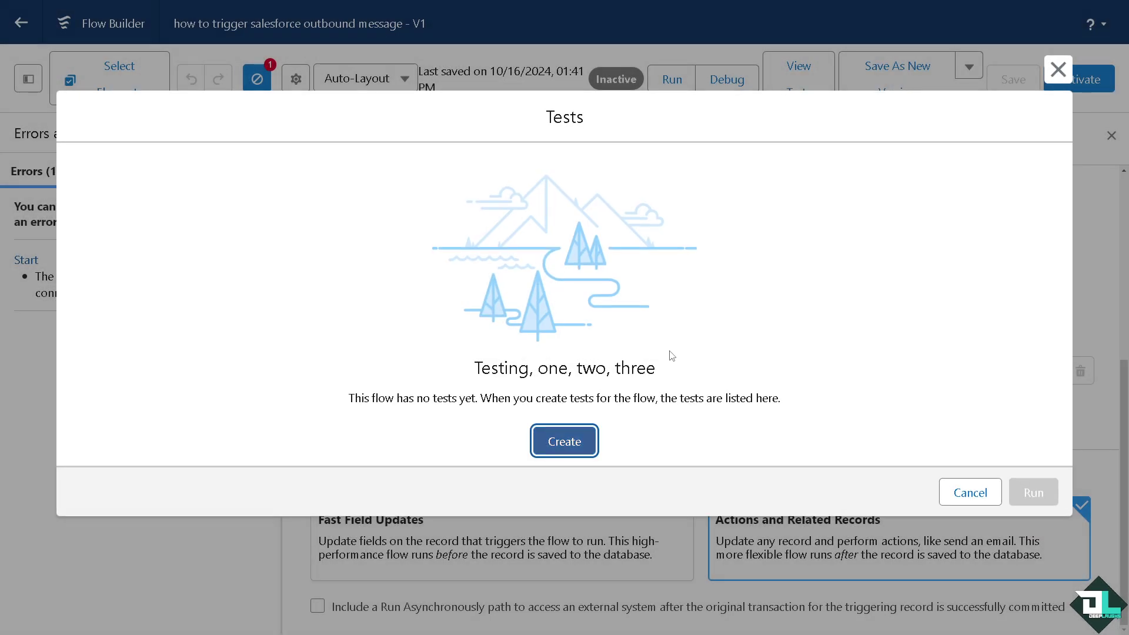
pyautogui.click(1057, 69)
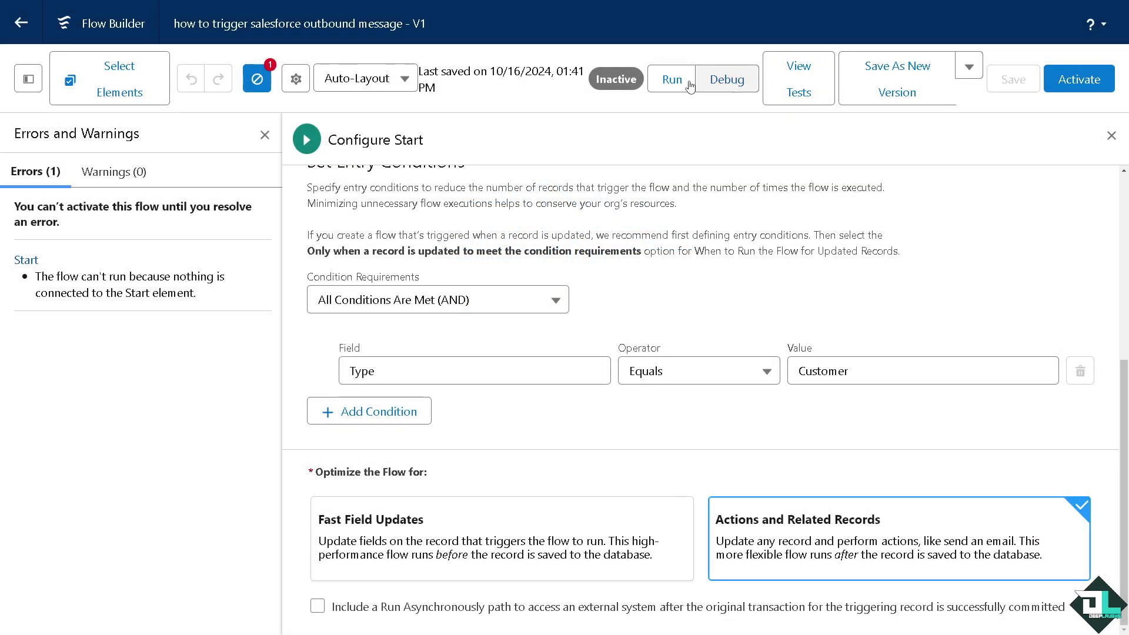
# Run the saved flow and read the message on its result page.
pyautogui.click(672, 79)
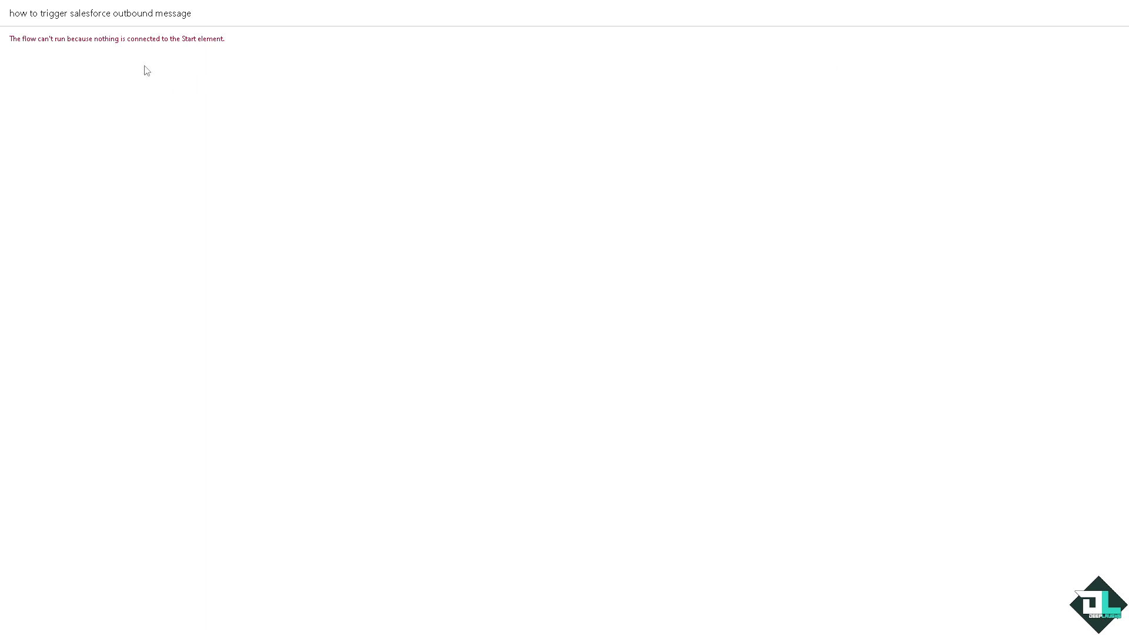
pyautogui.moveTo(61, 39); pyautogui.dragTo(1110, 30)
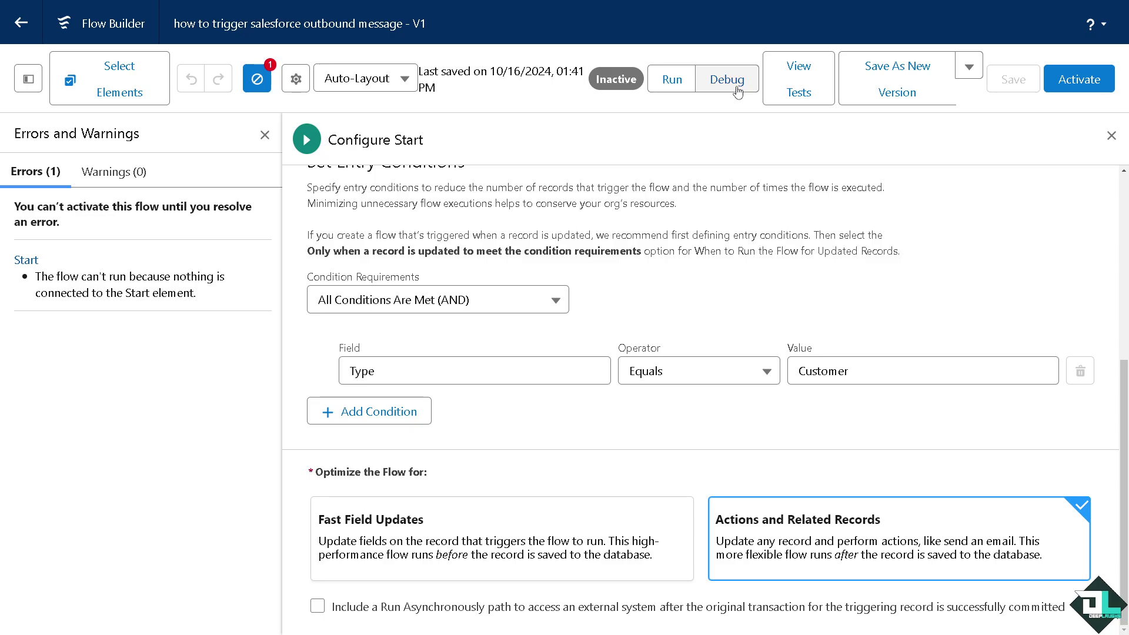
# Debug the flow with start condition requirements skipped and Global Media (Sample) as the triggering account, and review the reported error.
pyautogui.click(729, 83)
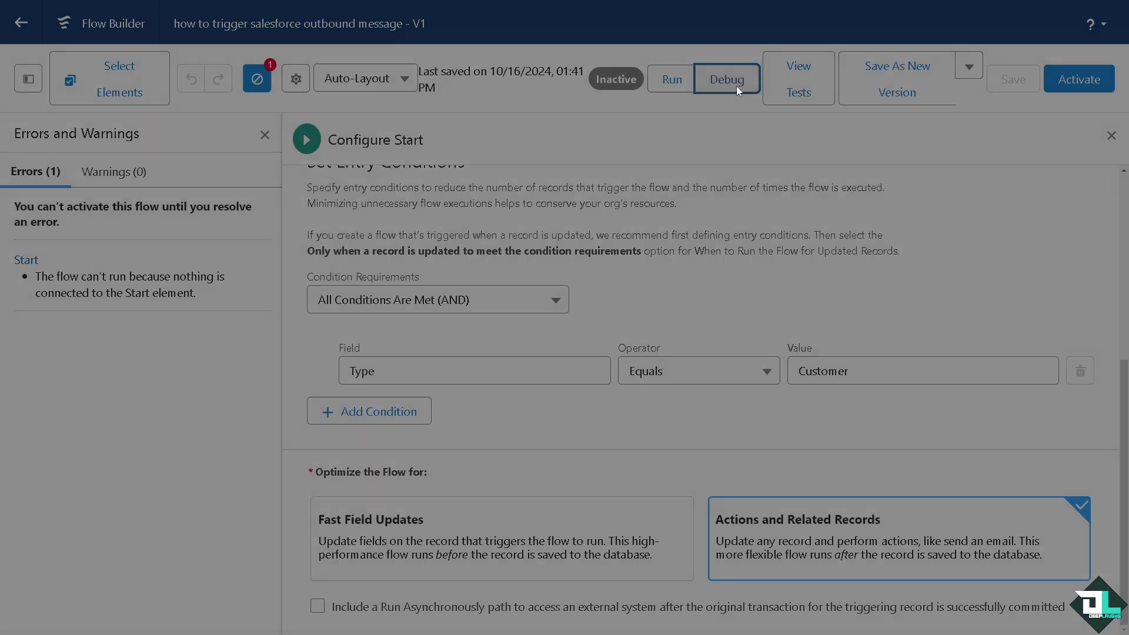
pyautogui.scroll(-1, 429, 265)
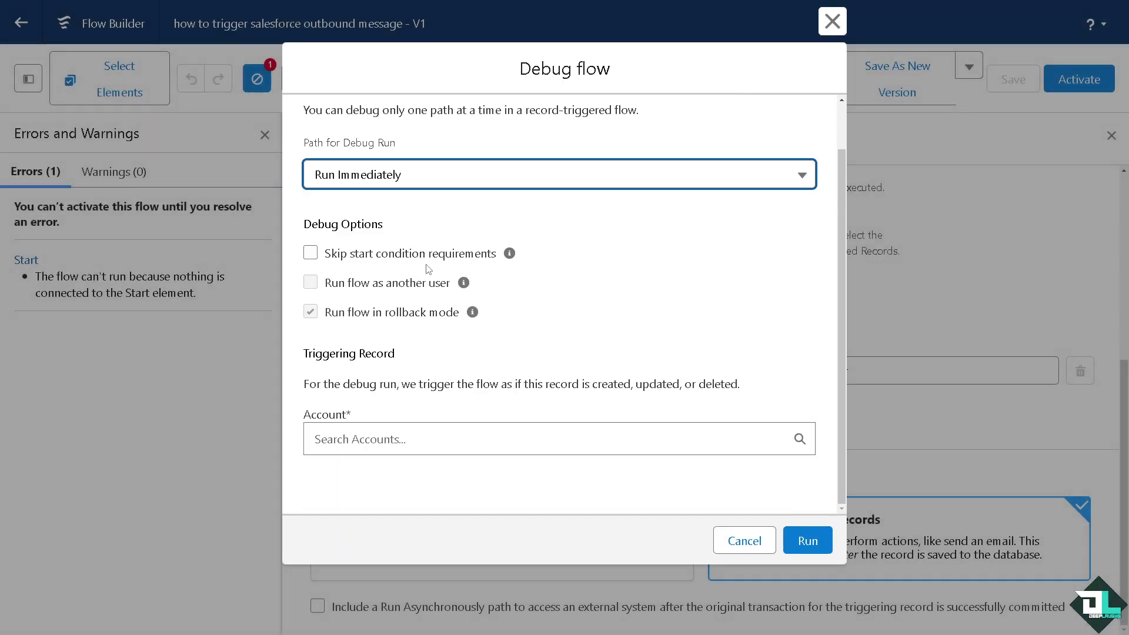
pyautogui.click(336, 255)
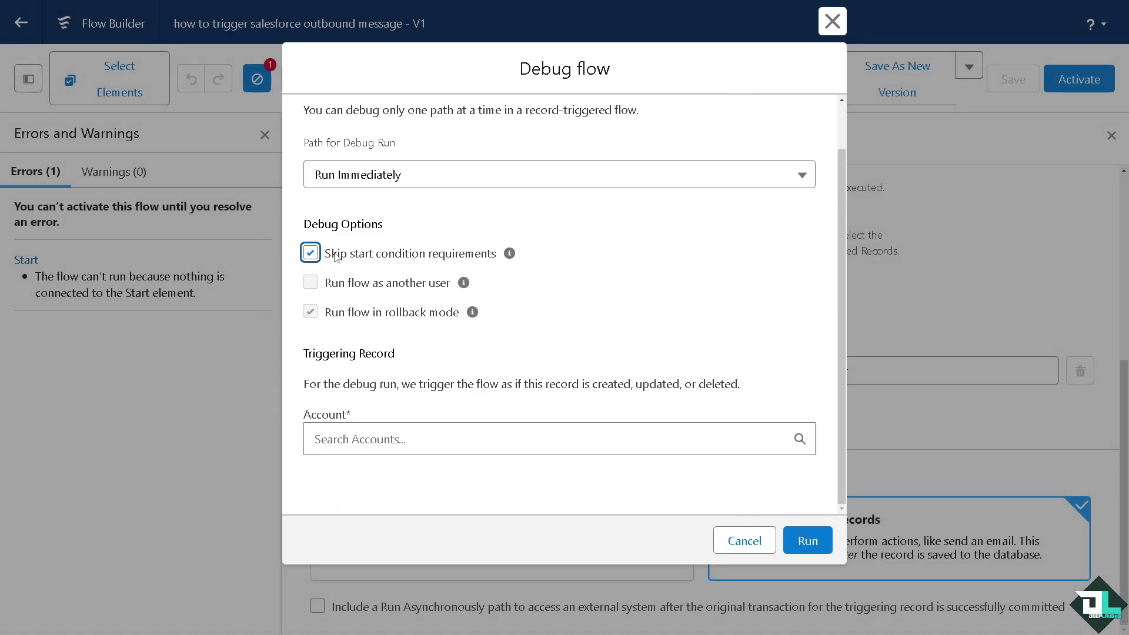
pyautogui.click(723, 439)
pyautogui.scroll(-2, 457, 502)
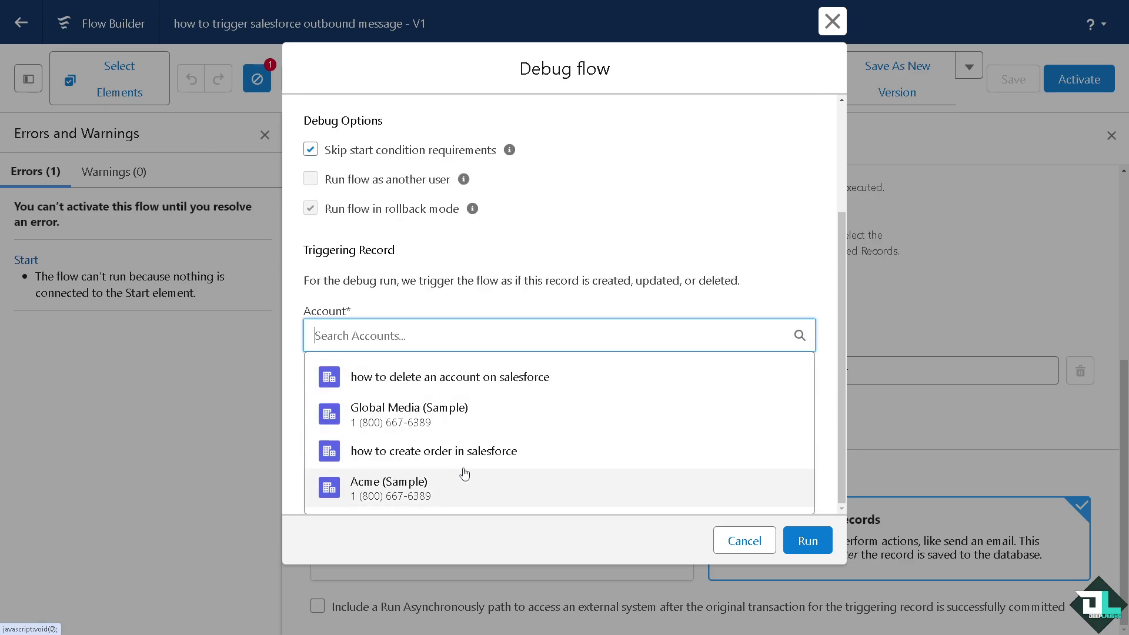
pyautogui.click(435, 424)
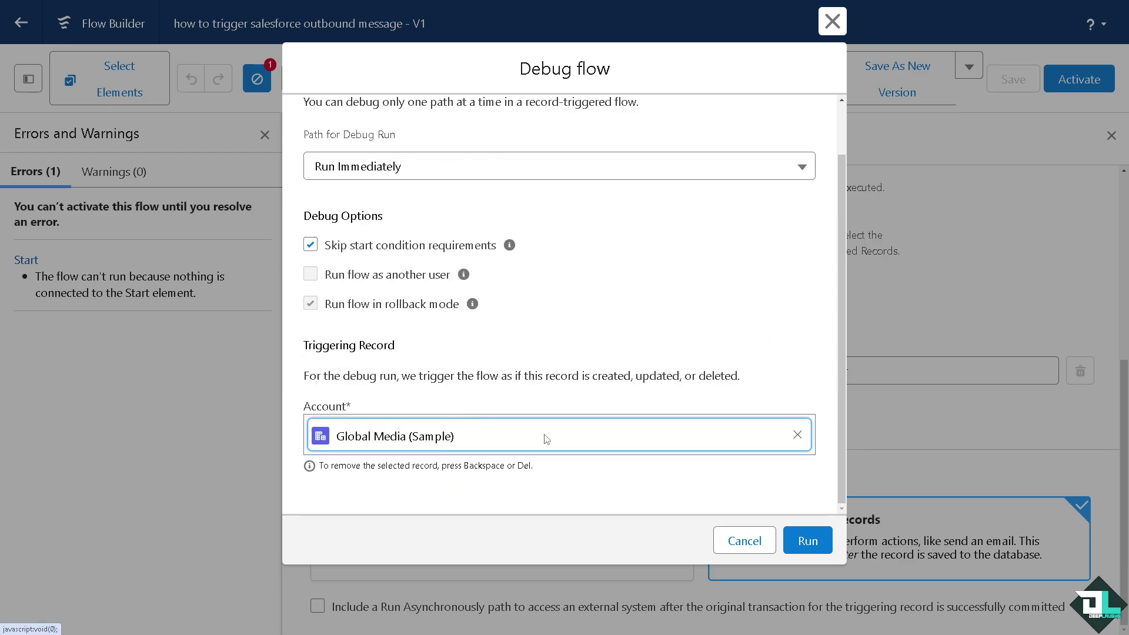
pyautogui.click(807, 540)
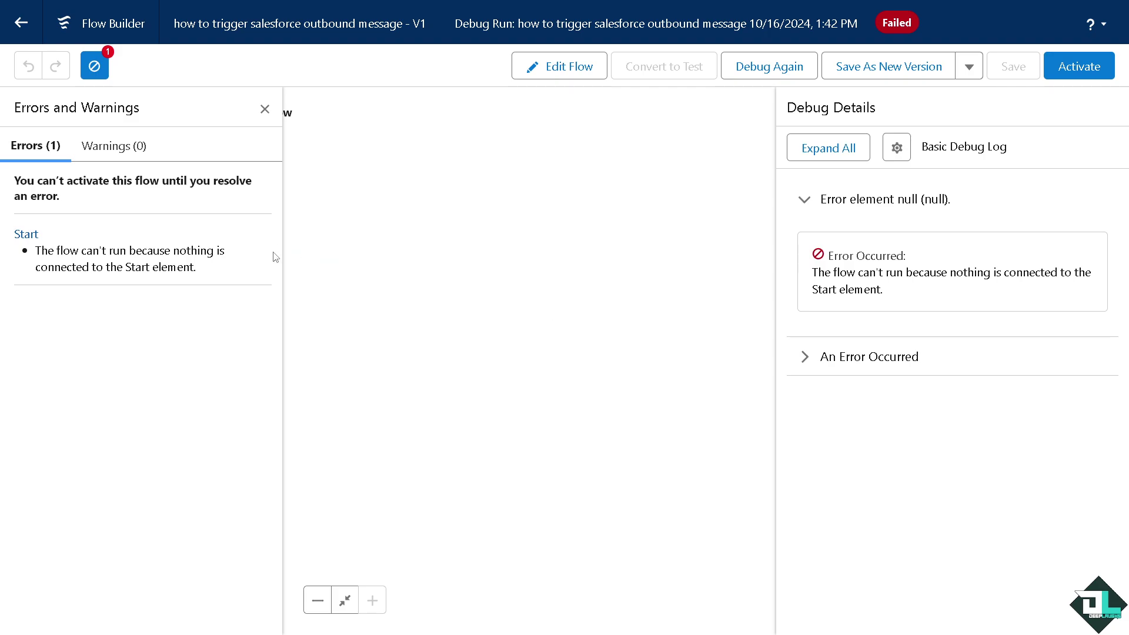
pyautogui.doubleClick(127, 250)
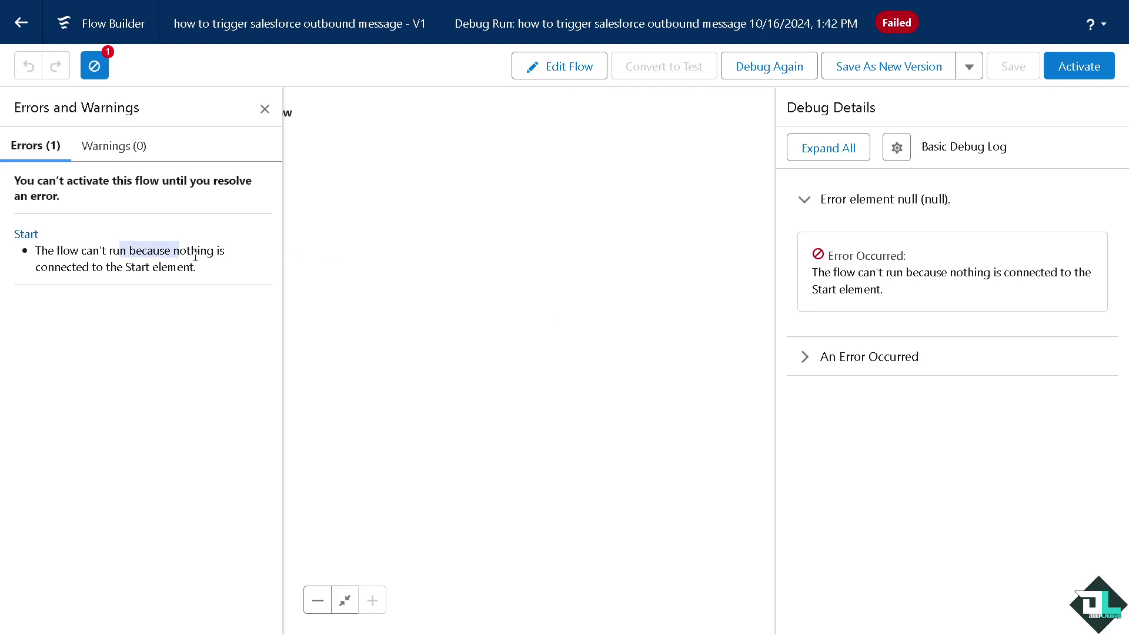
pyautogui.click(231, 271)
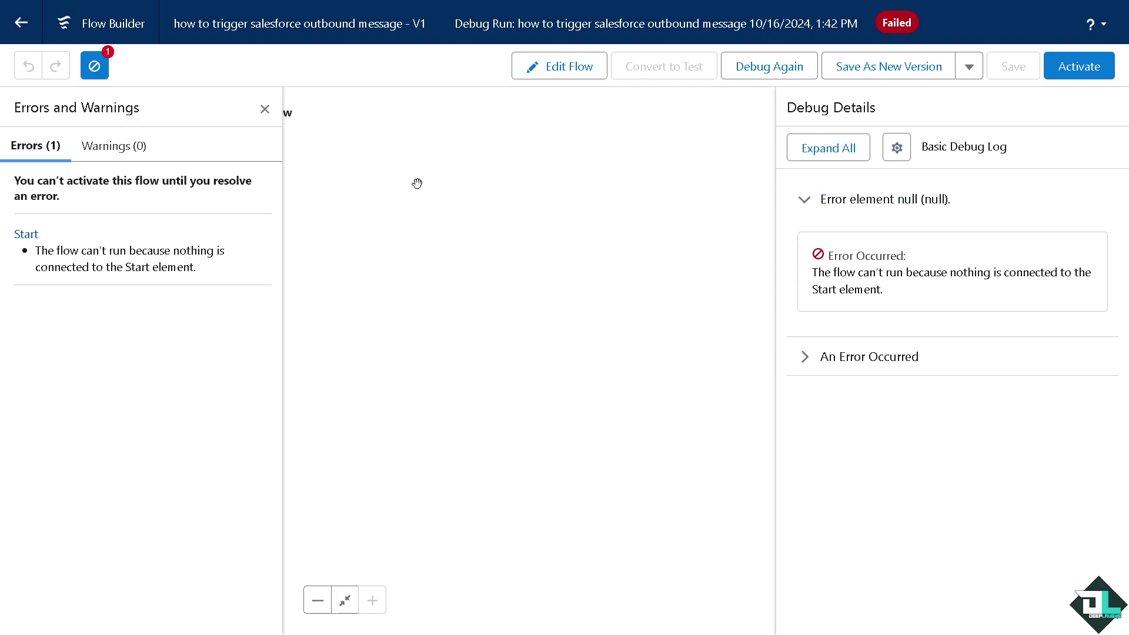
pyautogui.click(968, 66)
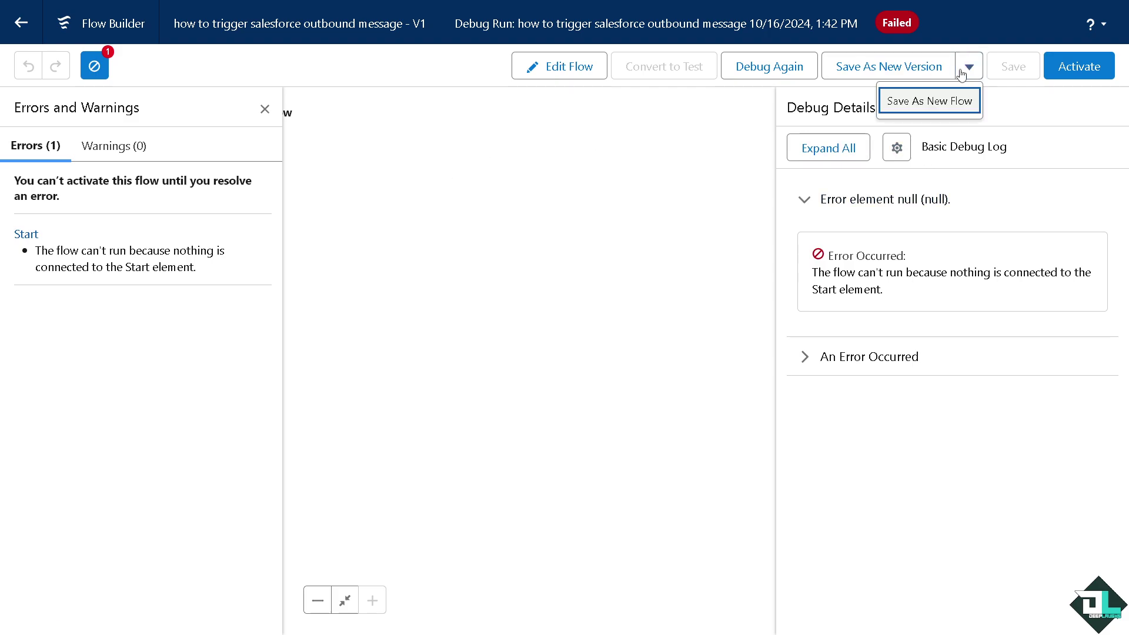
pyautogui.click(927, 103)
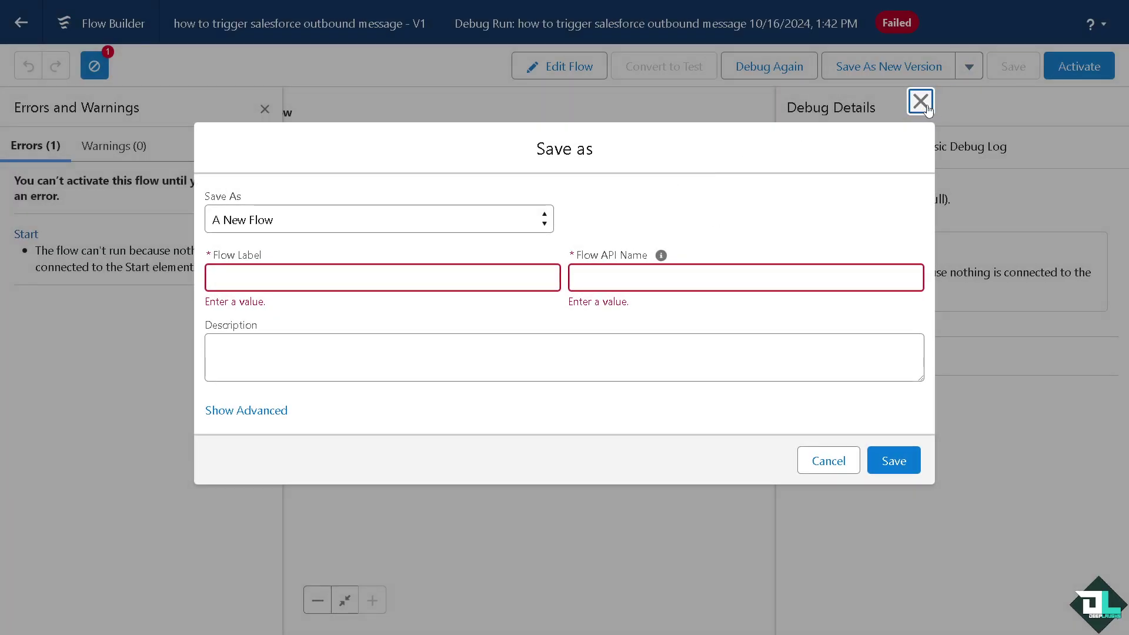
pyautogui.click(919, 101)
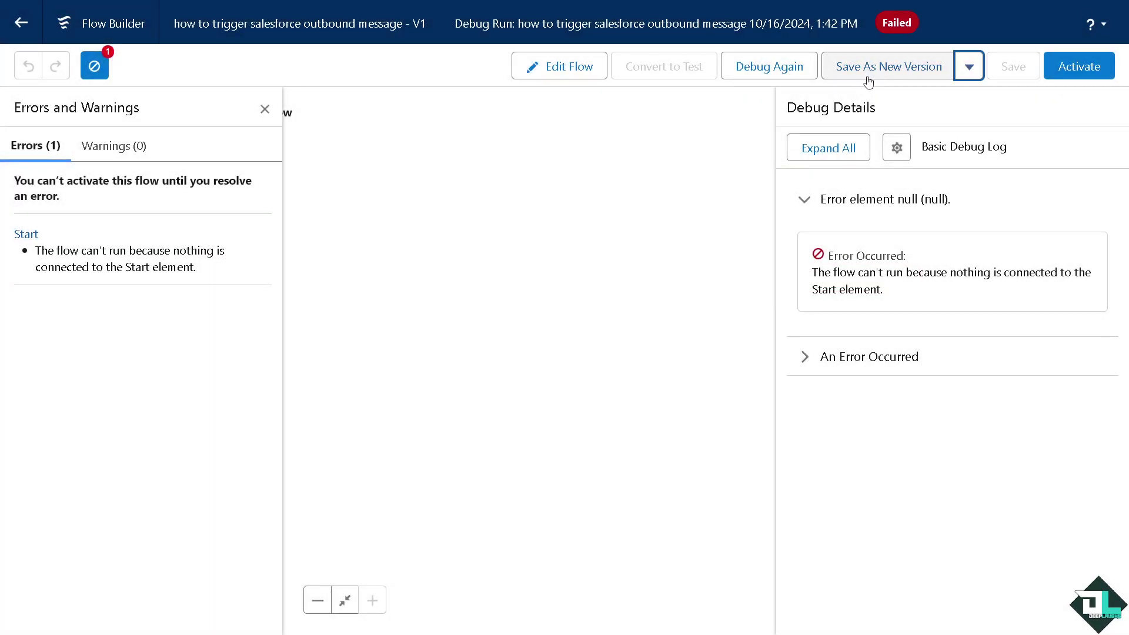
# Try to activate the flow and return from the debug run to editing the flow.
pyautogui.click(1076, 74)
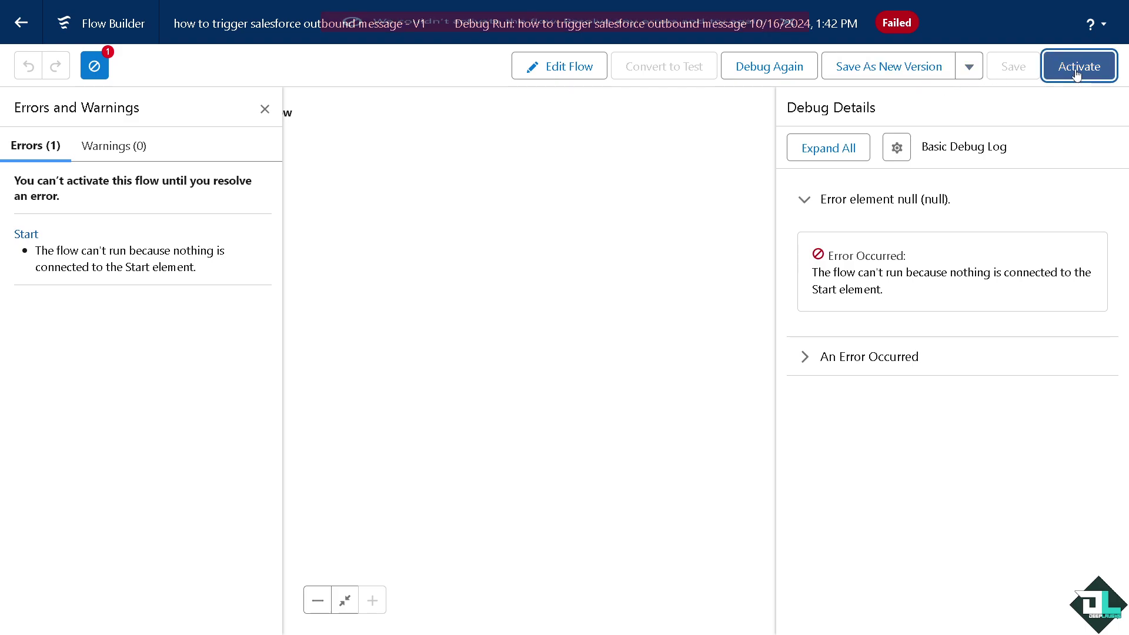
pyautogui.click(788, 28)
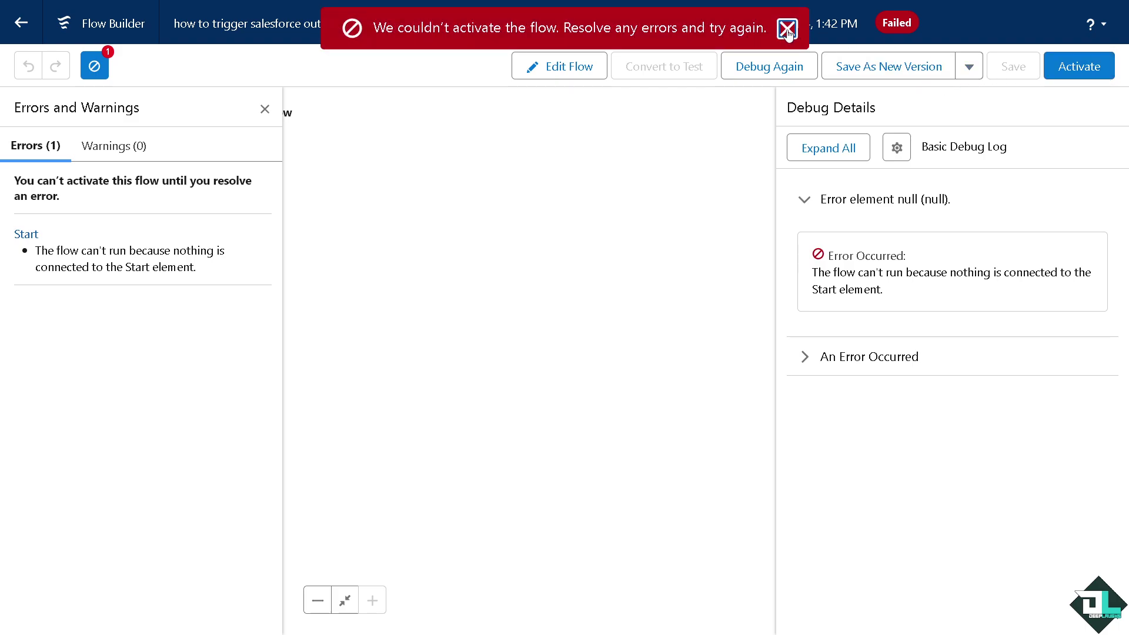
pyautogui.click(568, 66)
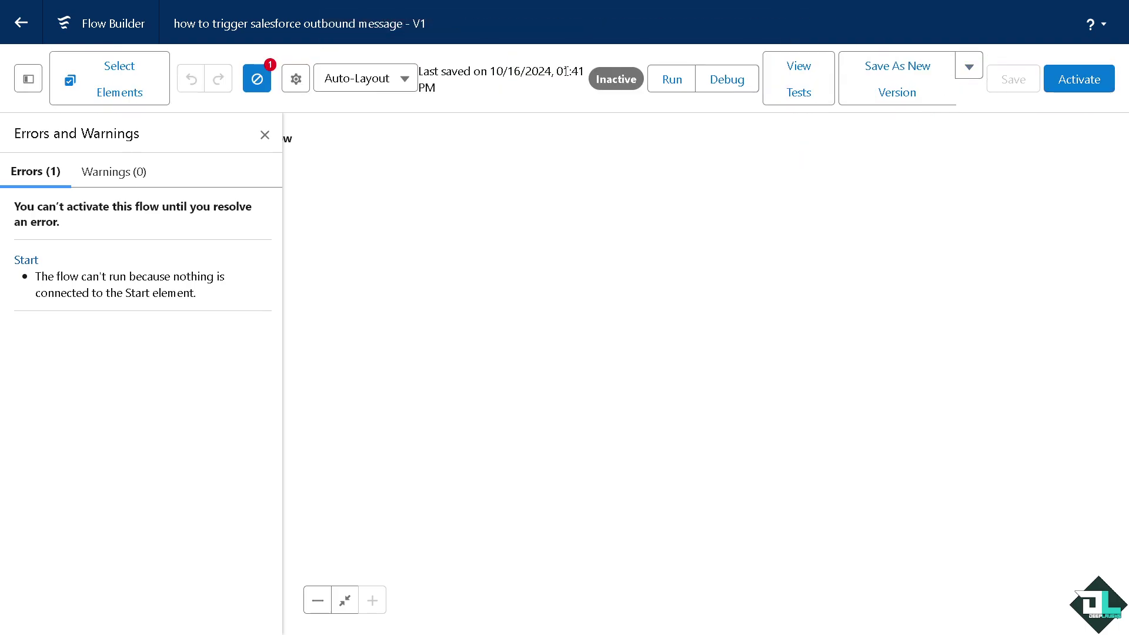